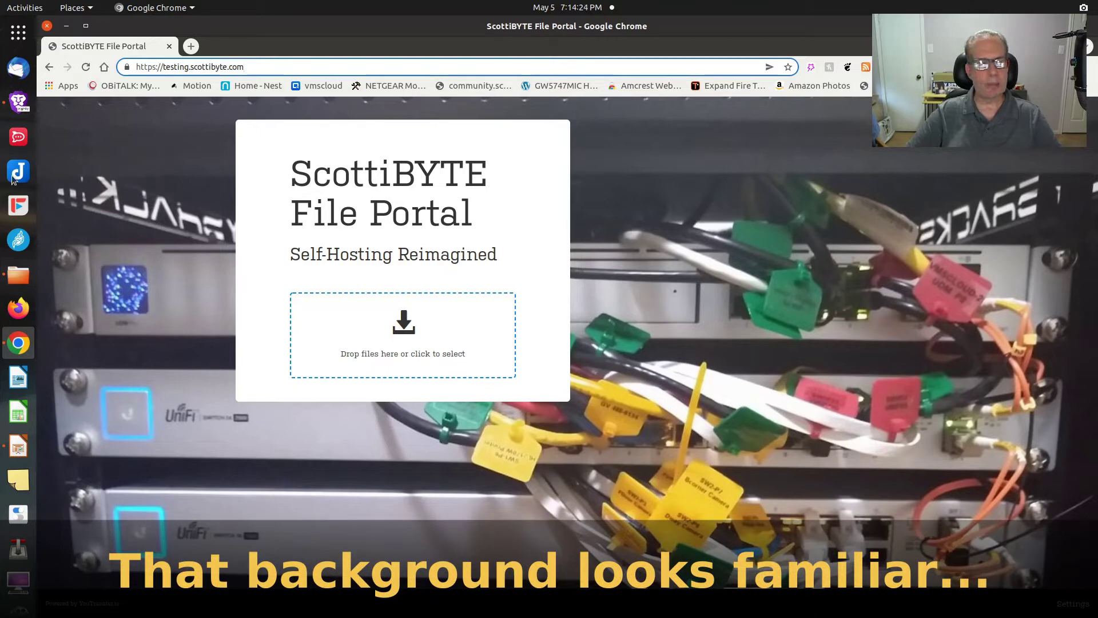
# Upload Bridge-VLANs.png and email it with the message 'This is a message', autofilling both addresses
pyautogui.hotkey('alt', 'Tab')
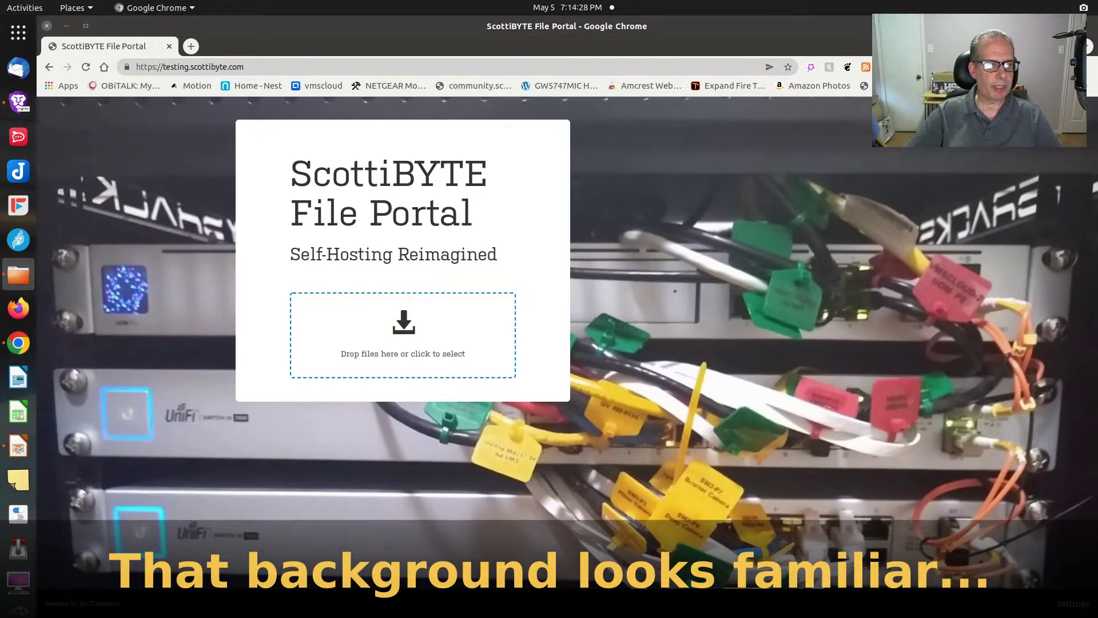
pyautogui.moveTo(572, 344); pyautogui.dragTo(369, 323)
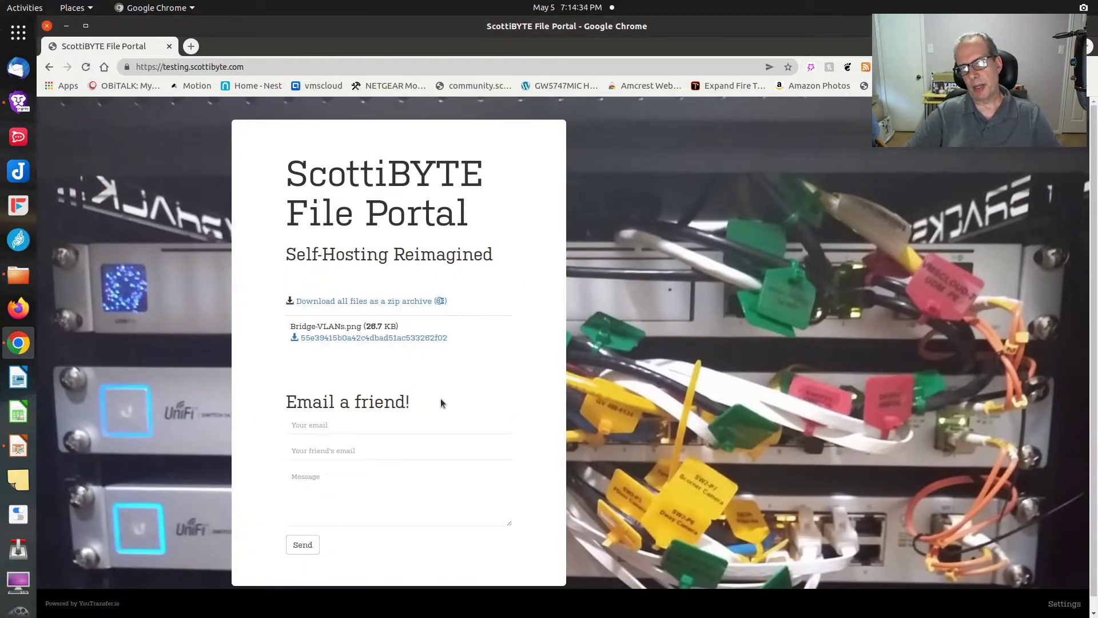
pyautogui.click(325, 424)
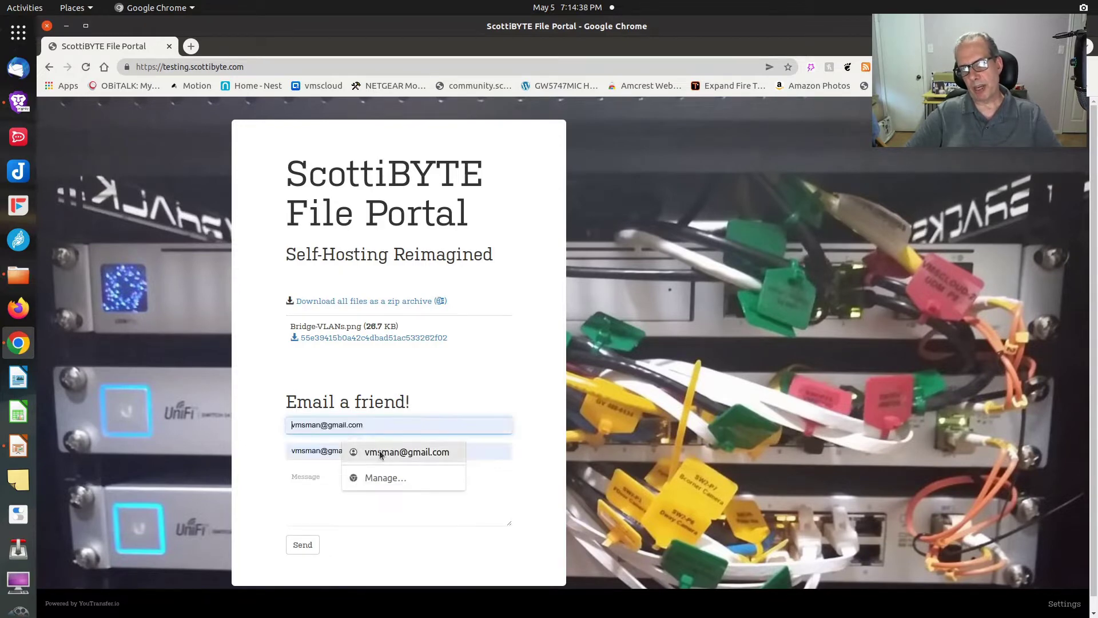
pyautogui.click(393, 453)
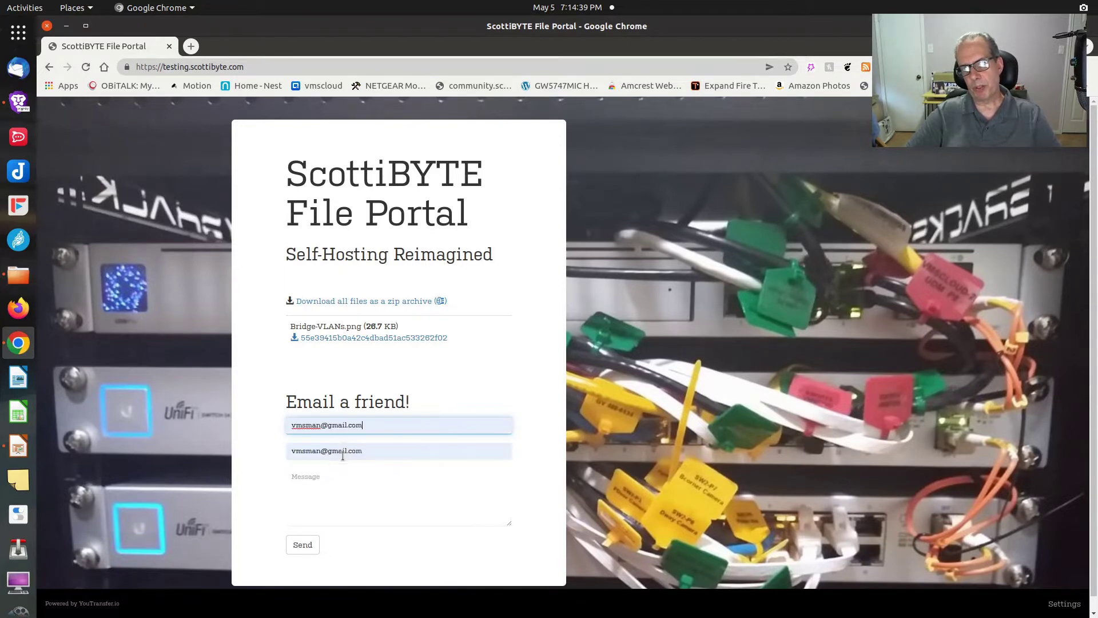
pyautogui.click(306, 482)
pyautogui.write('This is a message')
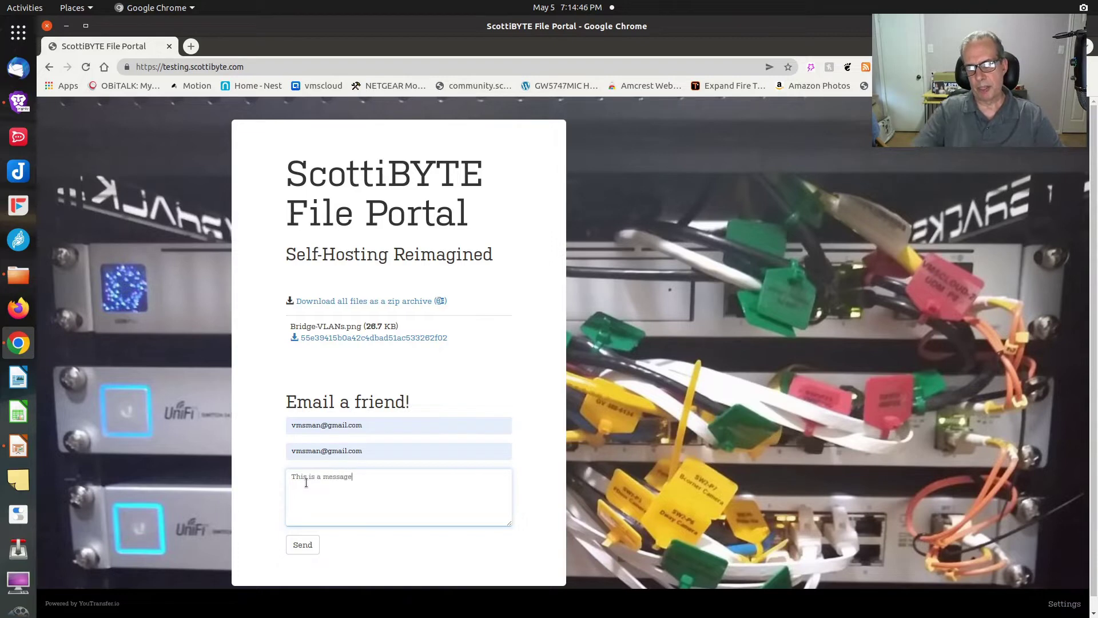
pyautogui.click(303, 545)
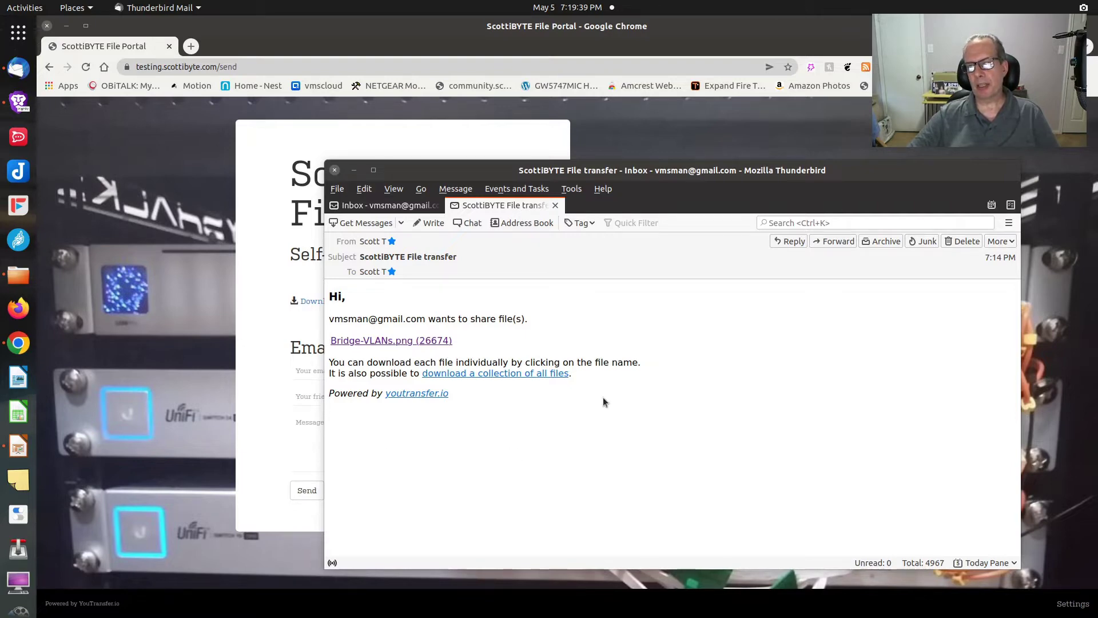
# Download Bridge-VLANs.png from the link in the received transfer email
pyautogui.click(391, 342)
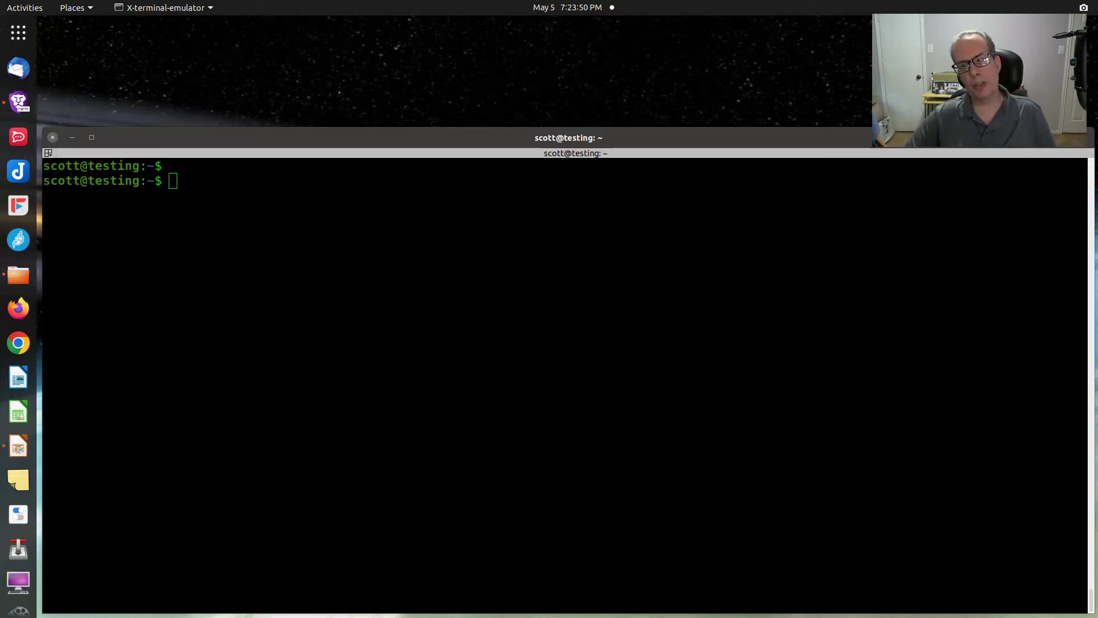
pyautogui.click(194, 243)
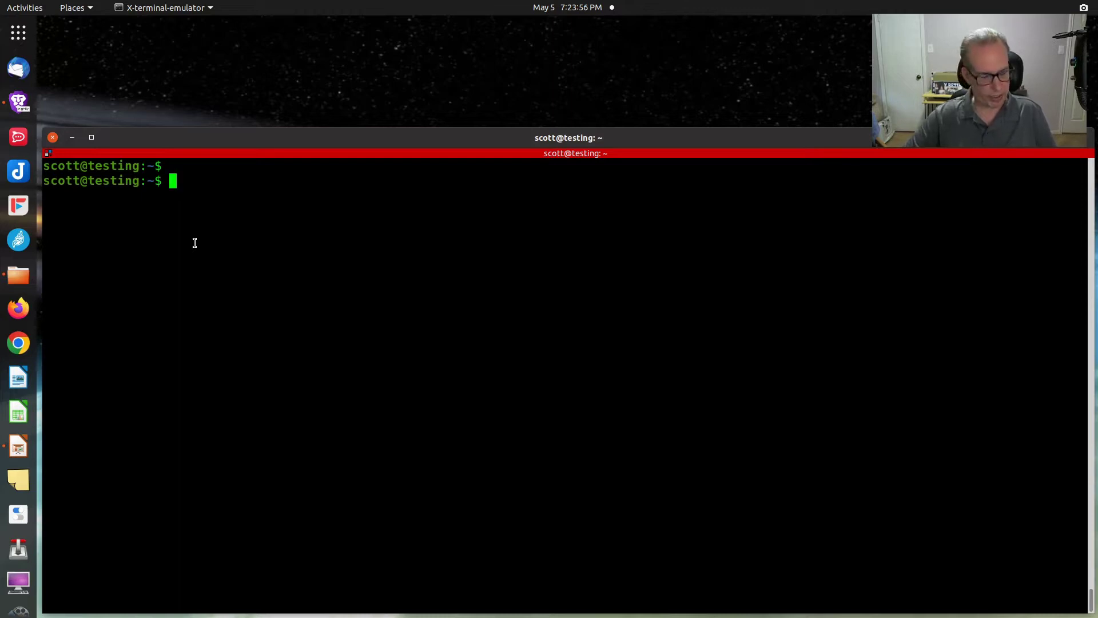
pyautogui.write('curl -sSL https://get.docker.com | sh')
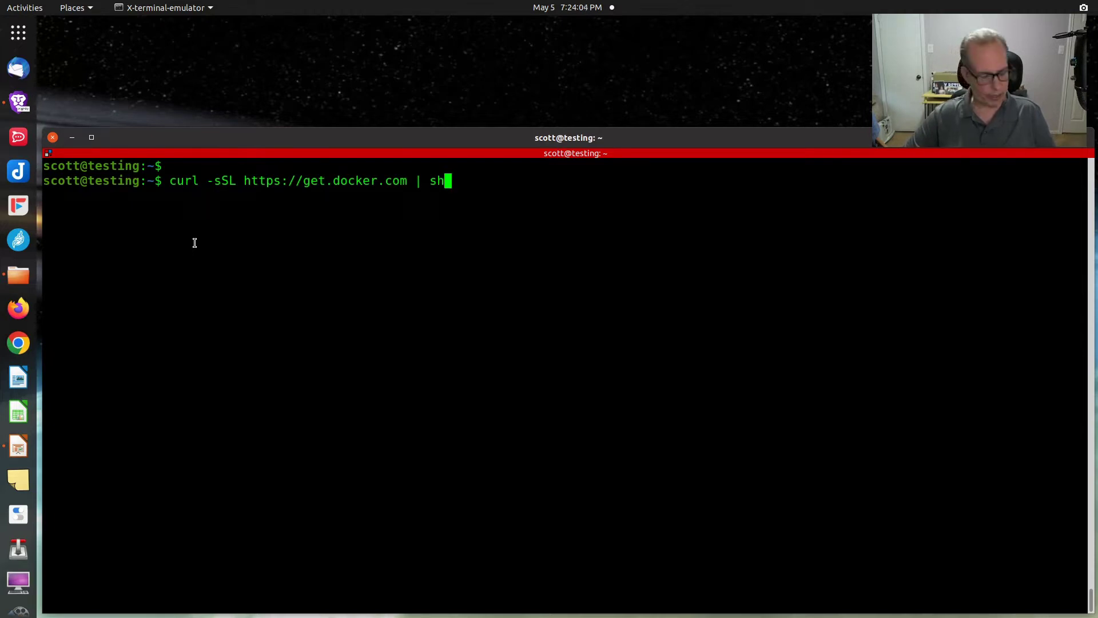
pyautogui.hotkey('ctrl', 'u')
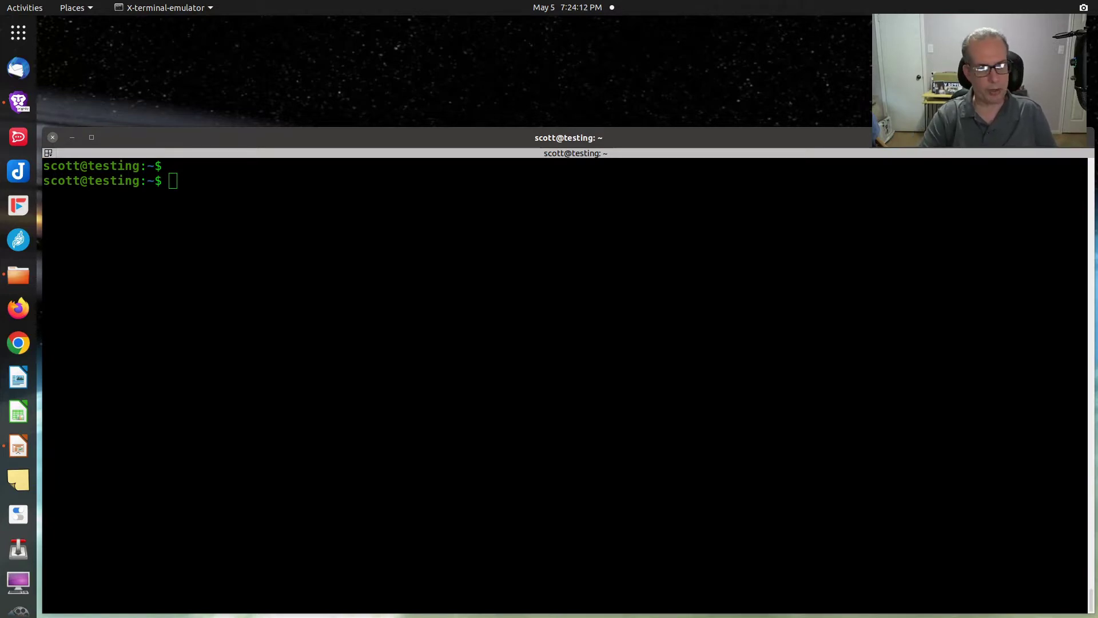
# Apply the docker group to the shell with newgrp docker and confirm membership with groups
pyautogui.click(150, 237)
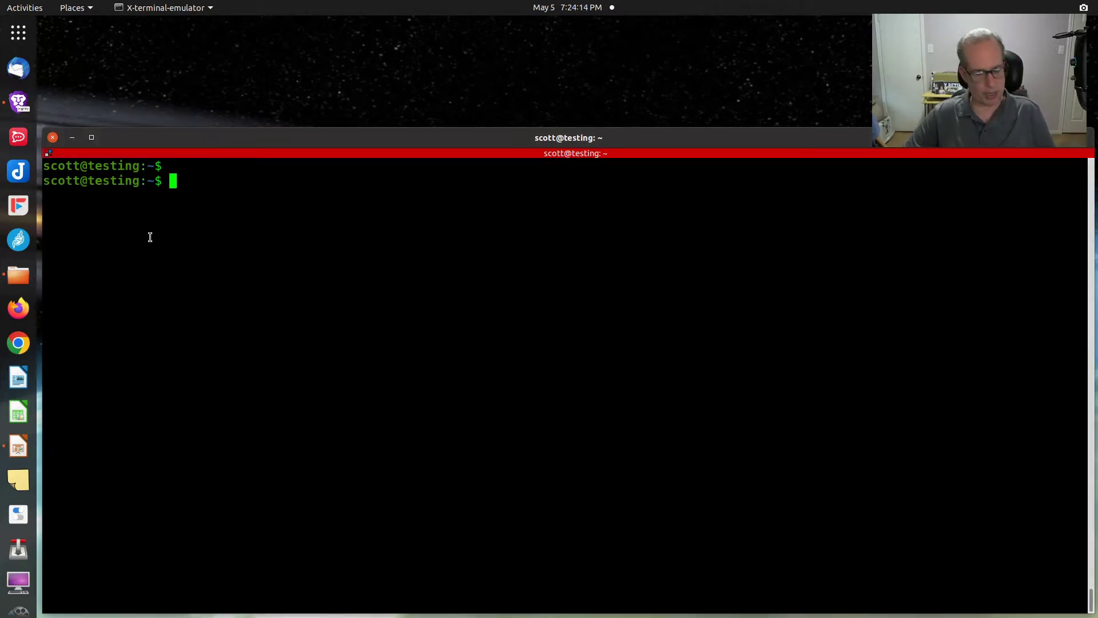
pyautogui.write('sudo usermod -aG docker $(whoami)')
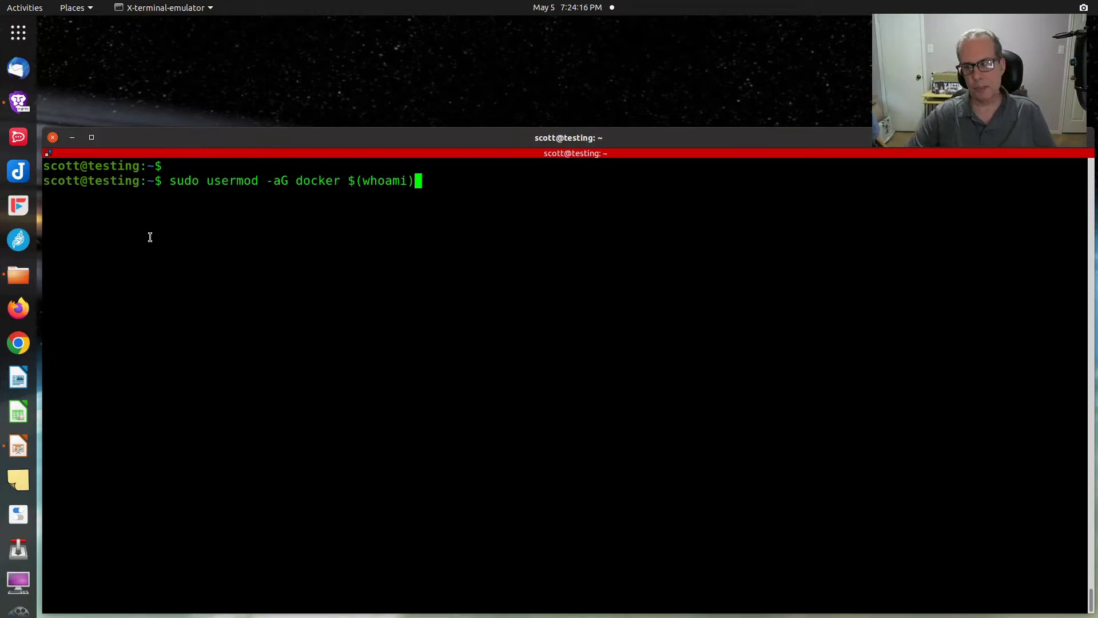
pyautogui.hotkey('ctrl', 'u')
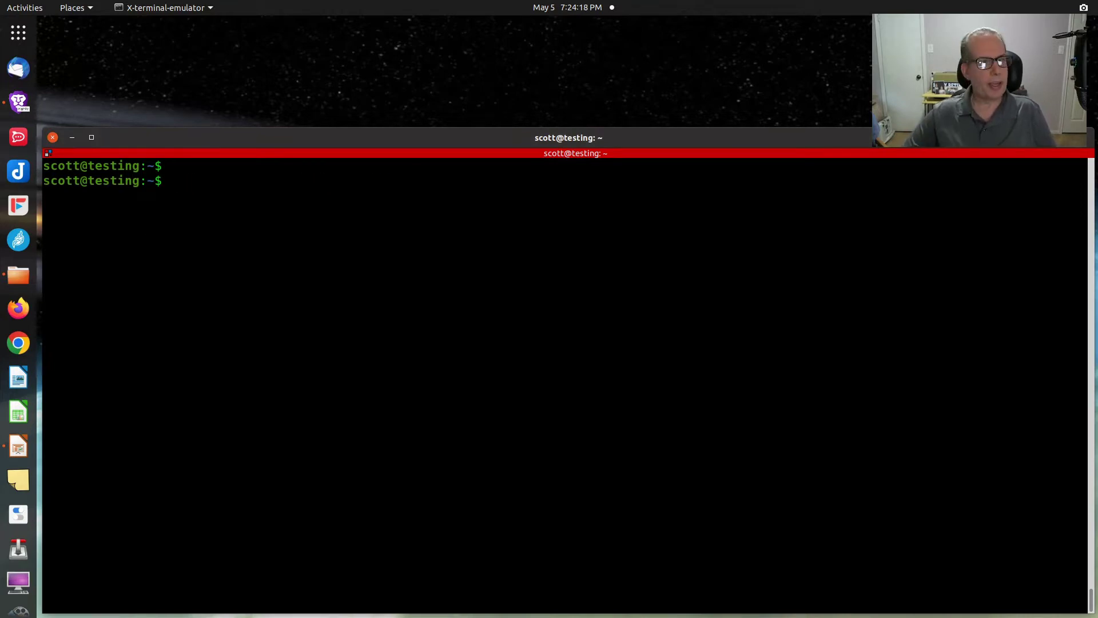
pyautogui.write('n')
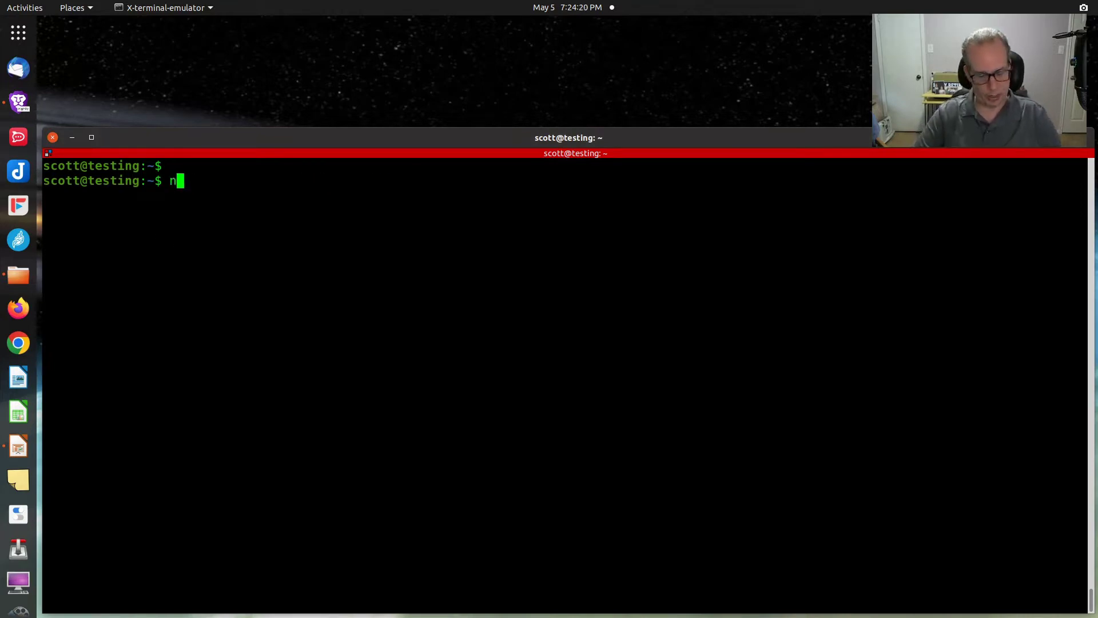
pyautogui.write('ewgrp')
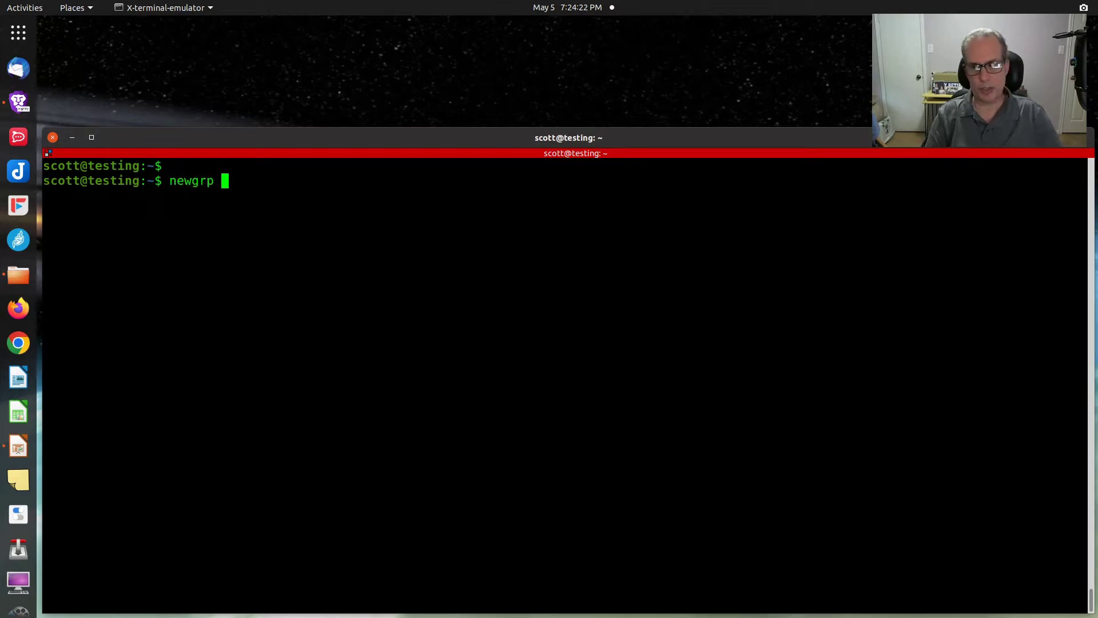
pyautogui.write(' docker')
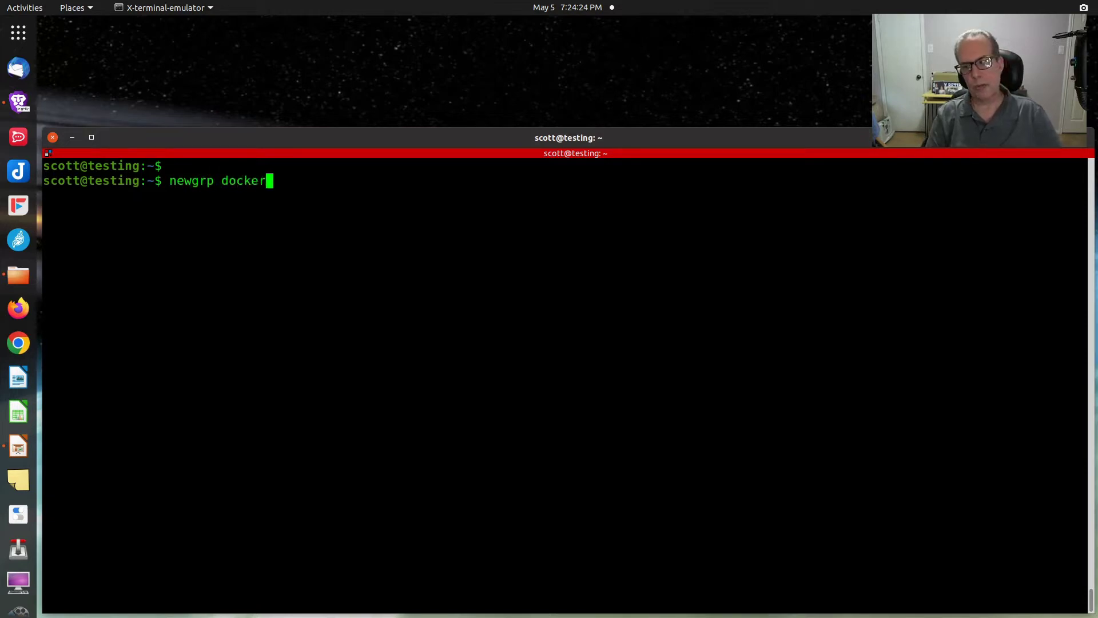
pyautogui.press('Return')
pyautogui.write('grou')
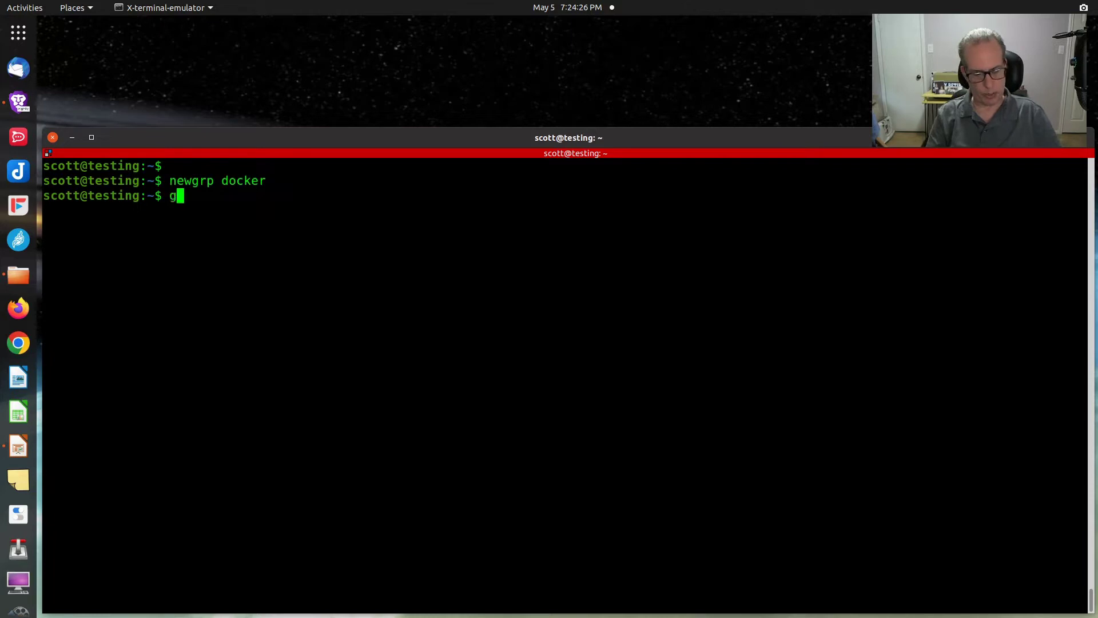
pyautogui.write('ps')
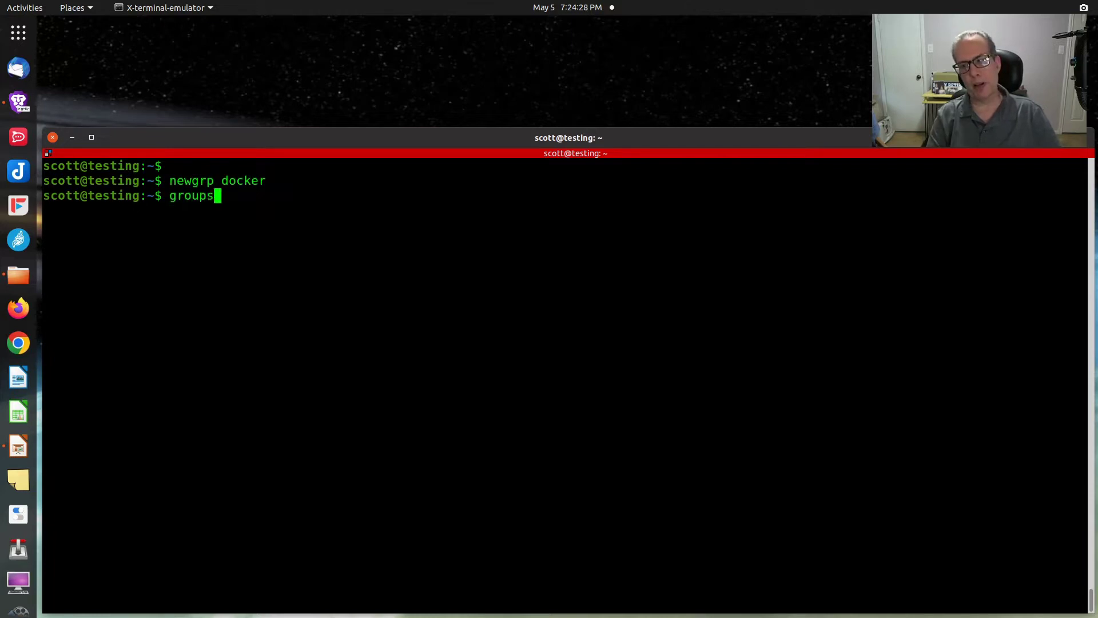
pyautogui.press('Return')
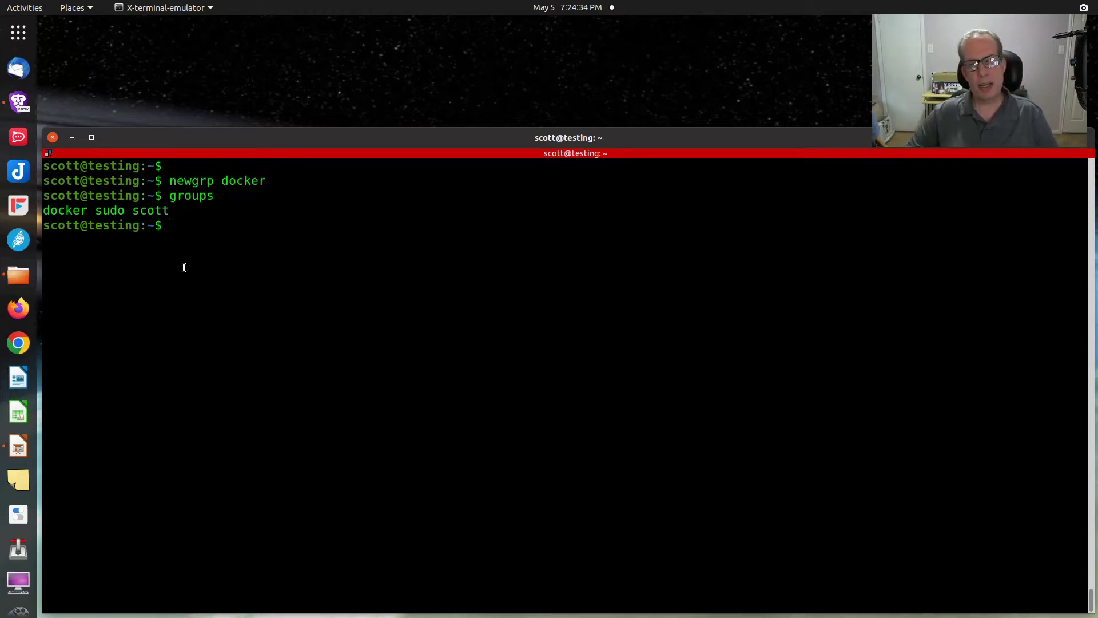
# Run sudo apt install docker-compose, fixing the misspelling, and confirm 1.25.0-1 is already installed
pyautogui.write('sudo apt ')
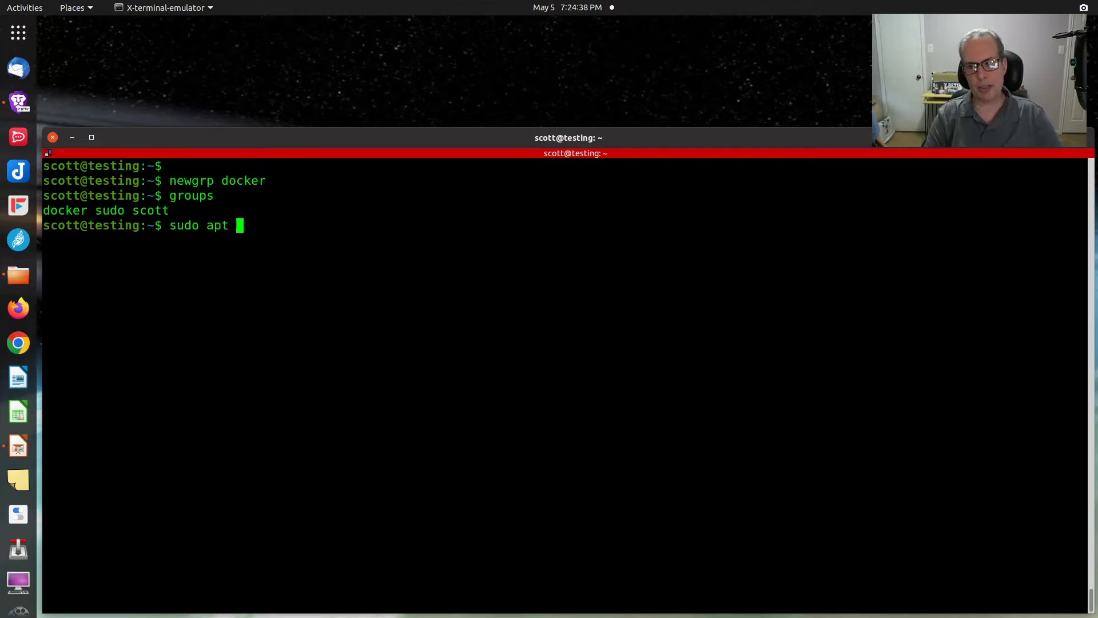
pyautogui.write('install do')
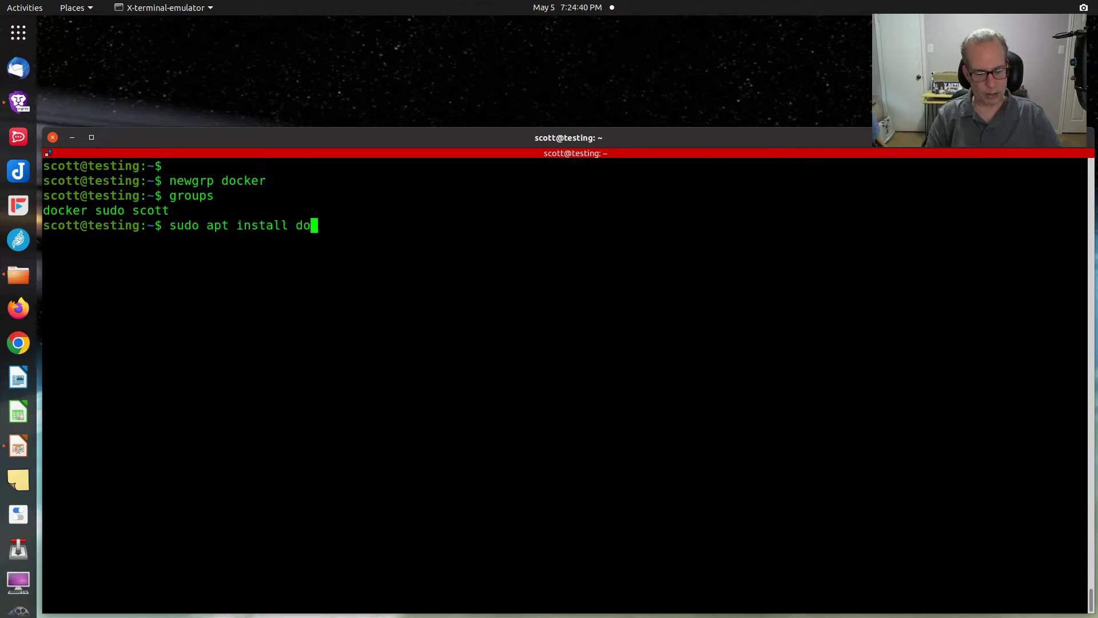
pyautogui.write('cker-comput')
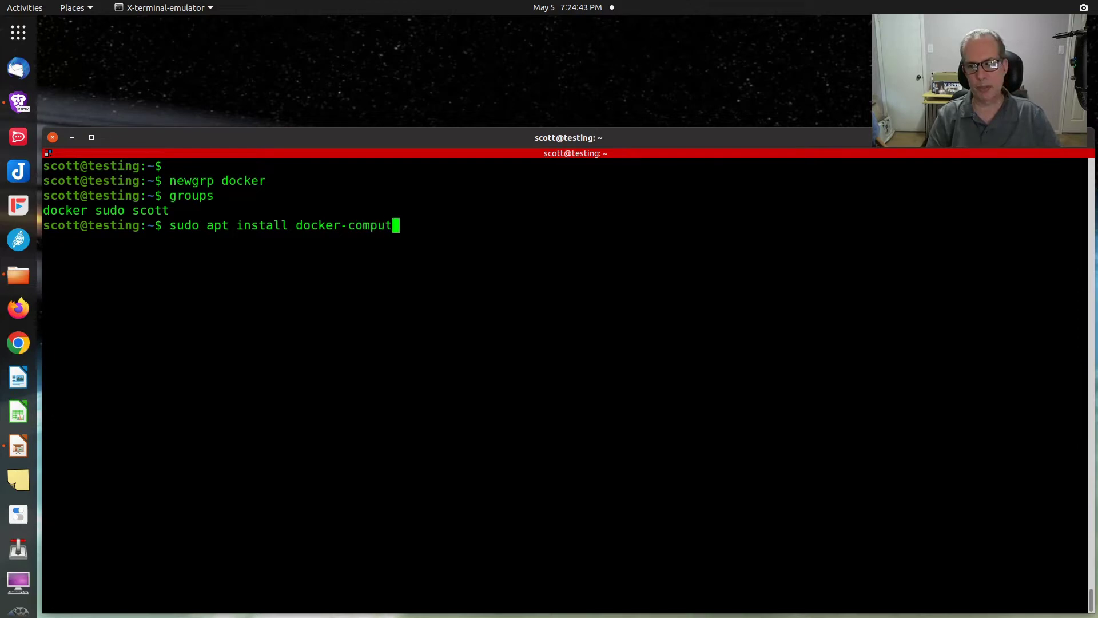
pyautogui.press('BackSpace')
pyautogui.press('BackSpace')
pyautogui.write('odse')
pyautogui.press('Return')
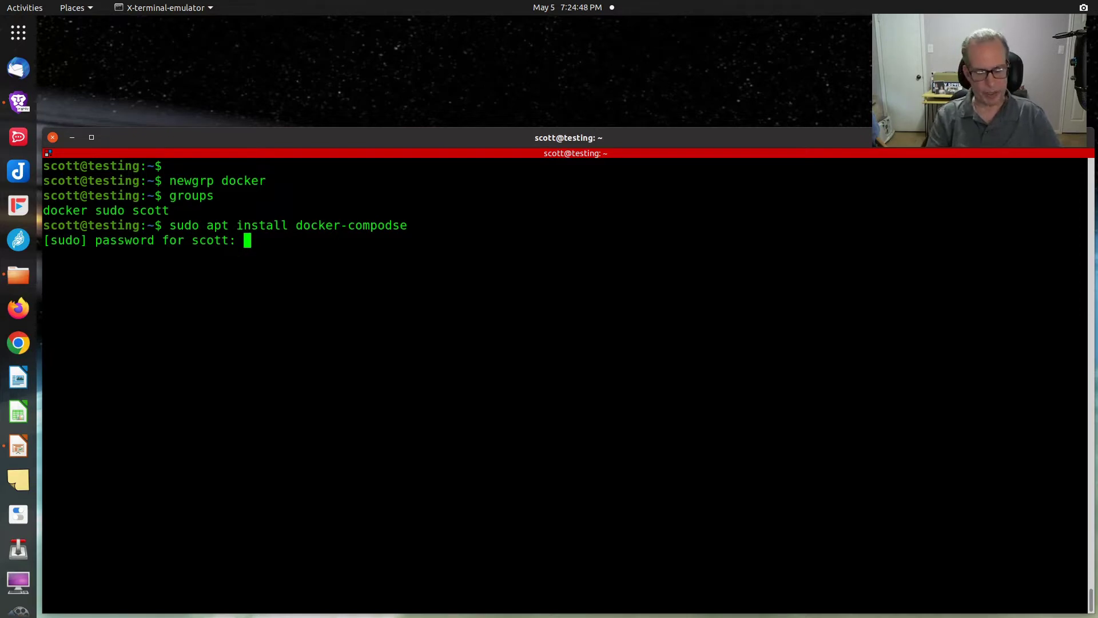
pyautogui.hotkey('ctrl', 'c')
pyautogui.press('Up')
pyautogui.press('BackSpace')
pyautogui.press('BackSpace')
pyautogui.press('BackSpace')
pyautogui.write('se')
pyautogui.press('Return')
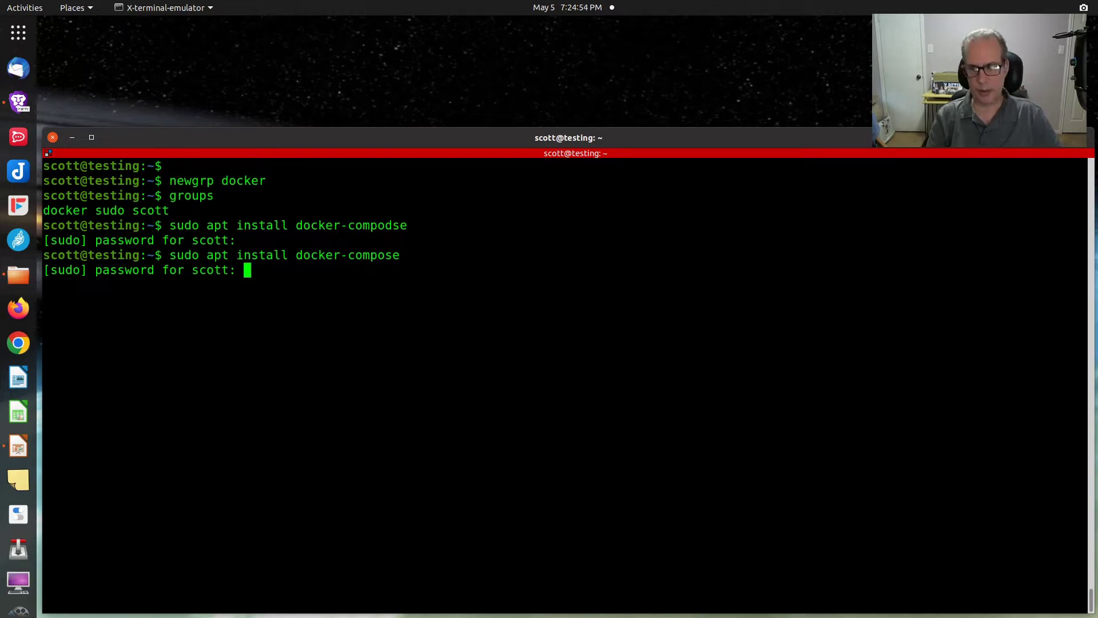
pyautogui.press('Return')
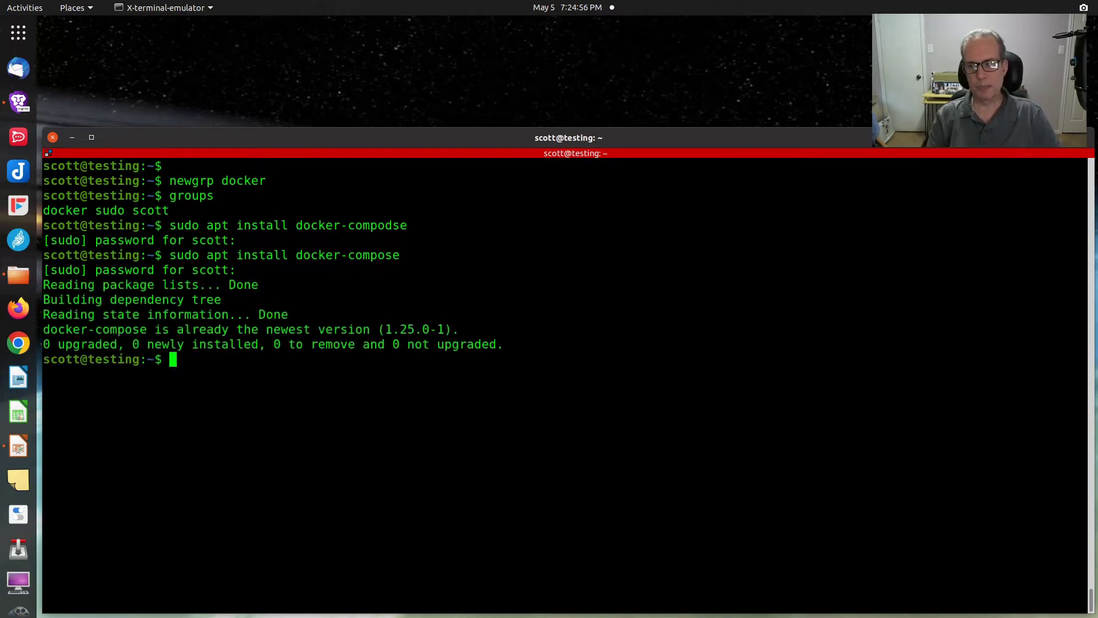
pyautogui.press('Return')
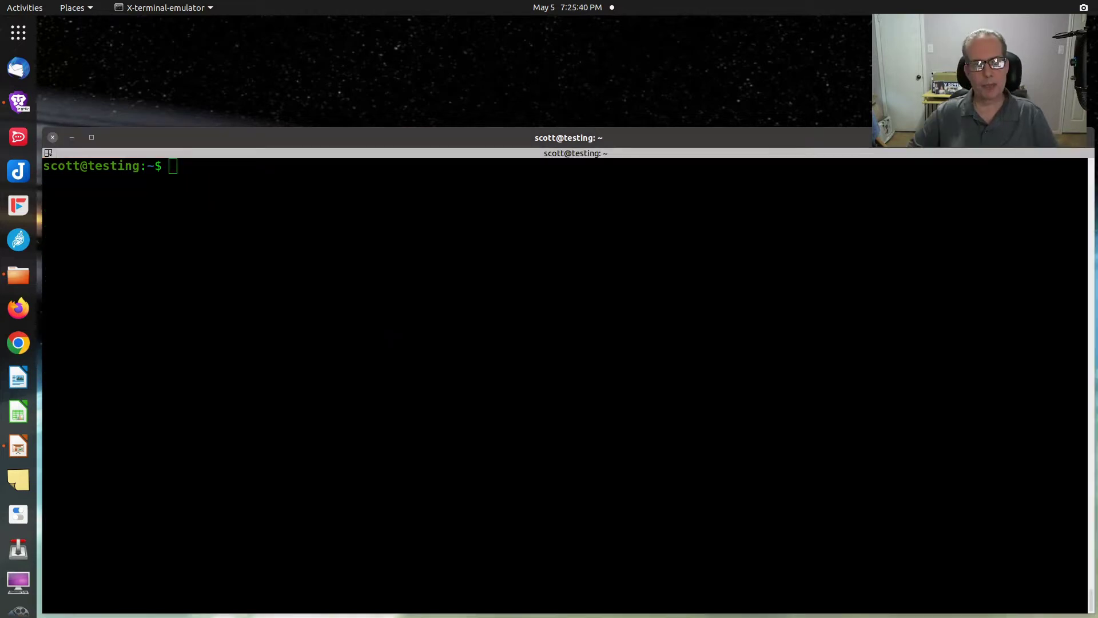
# Create a youtransfer folder with mkdir and cd into it
pyautogui.click(245, 373)
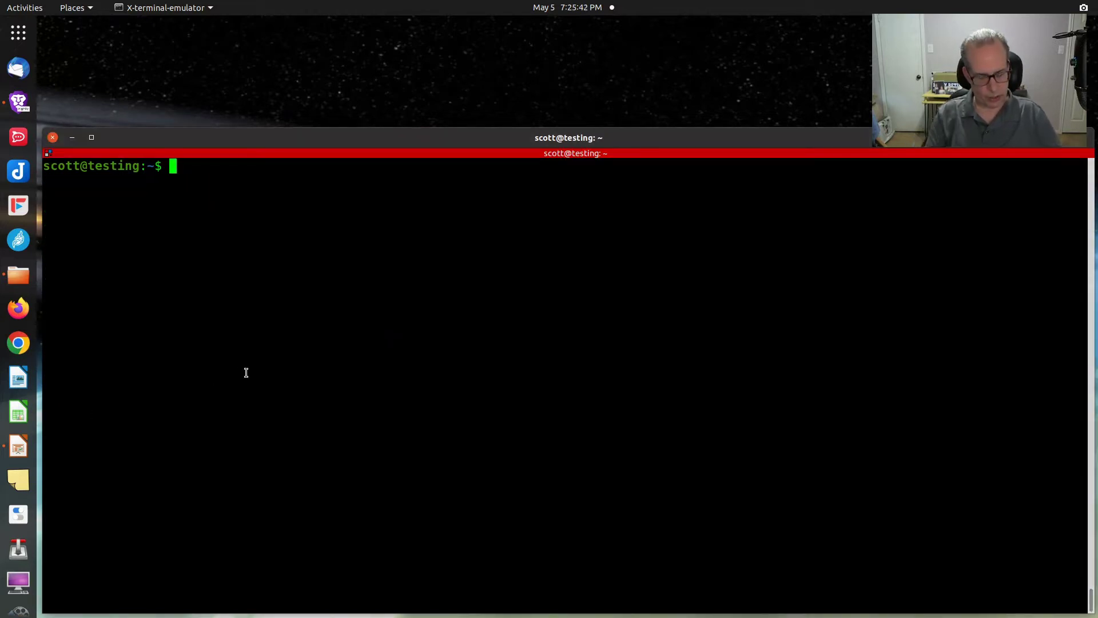
pyautogui.write('mkdir ')
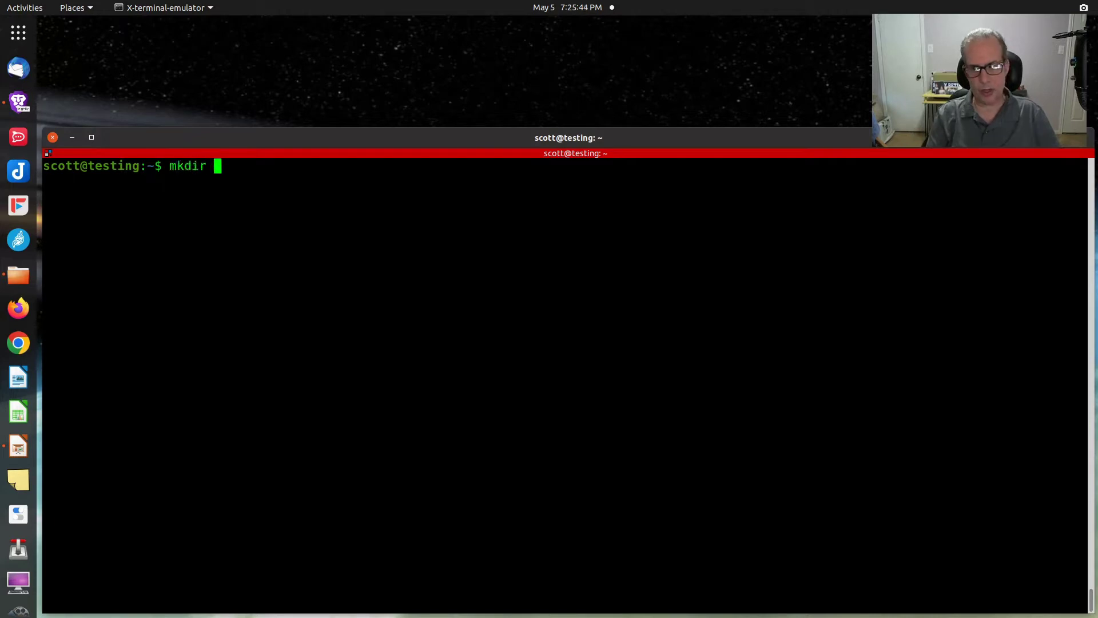
pyautogui.write('youtr')
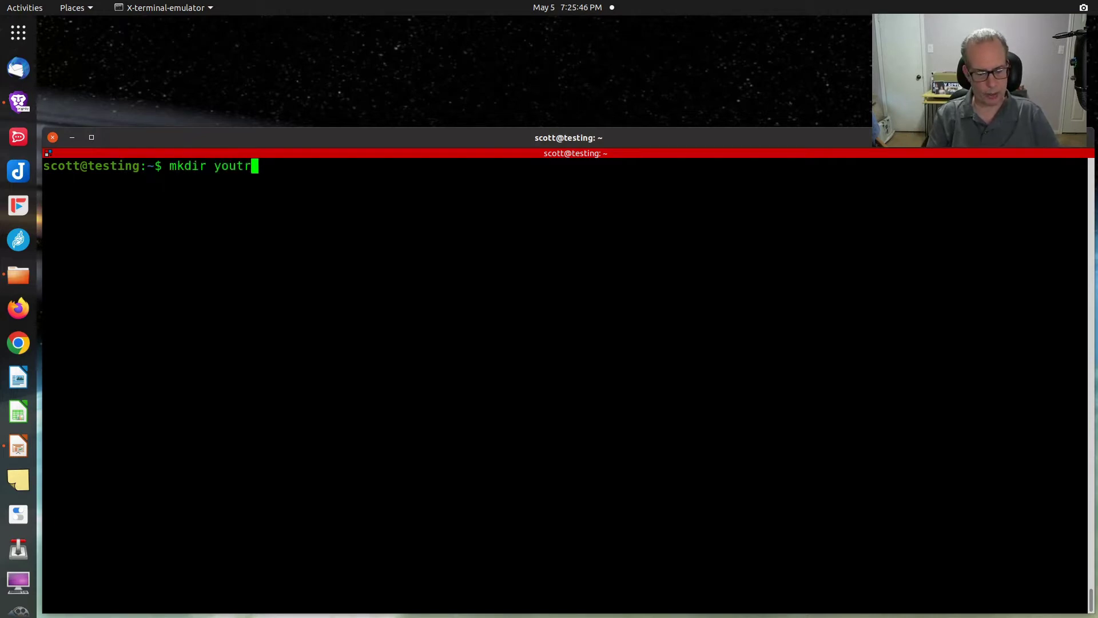
pyautogui.write('ansfer')
pyautogui.press('Return')
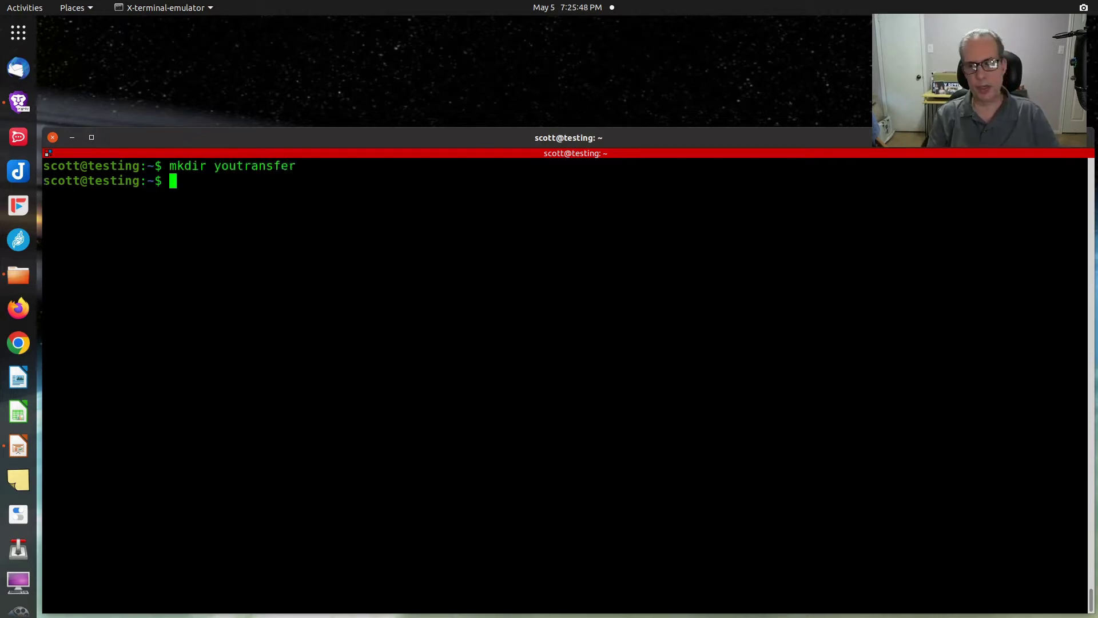
pyautogui.write('cd yo')
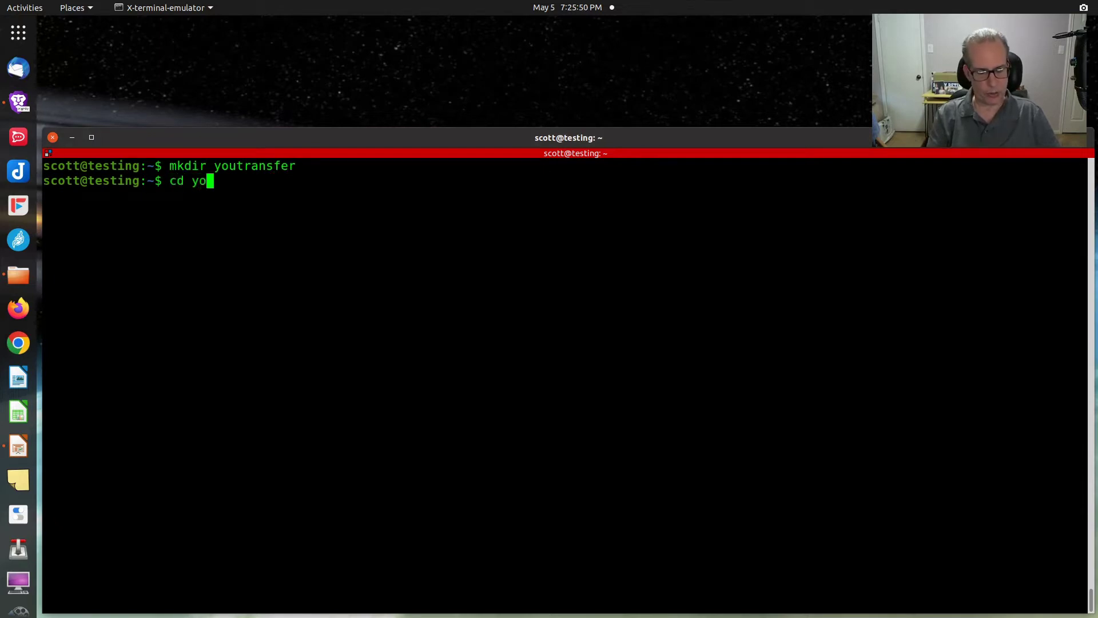
pyautogui.write('utrans')
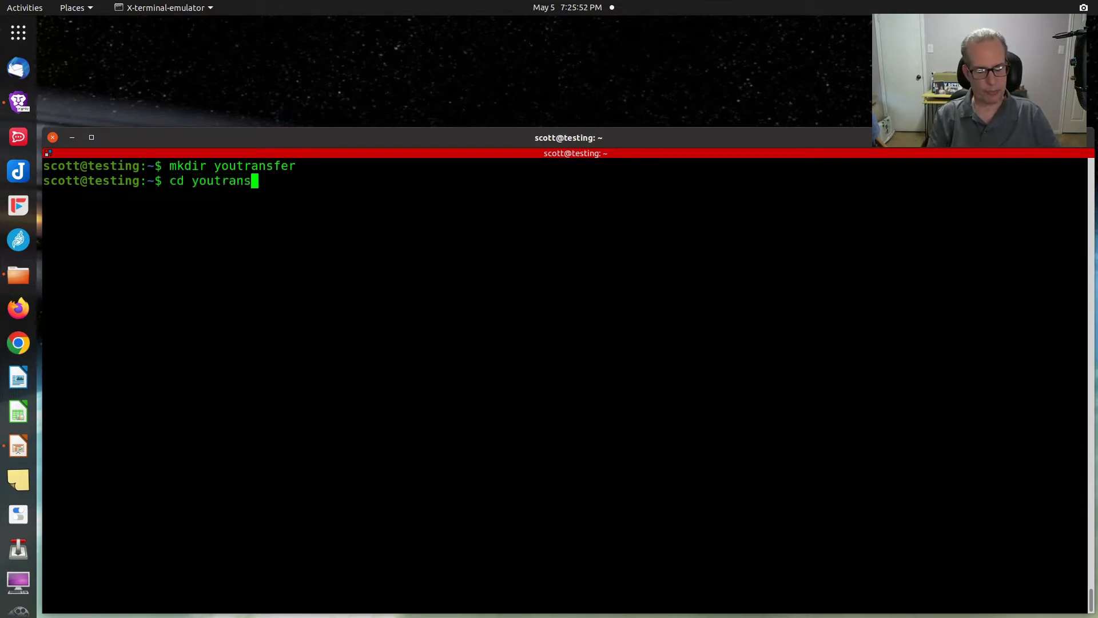
pyautogui.write('fer')
pyautogui.press('Return')
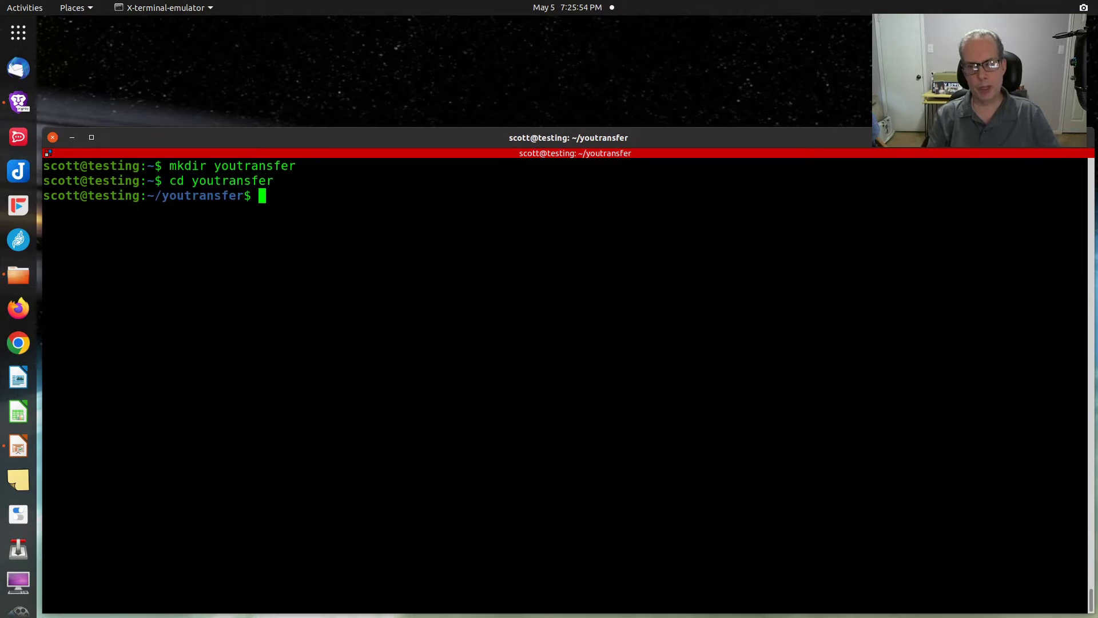
# Create and open docker-compose.yml in nano
pyautogui.write('nano ')
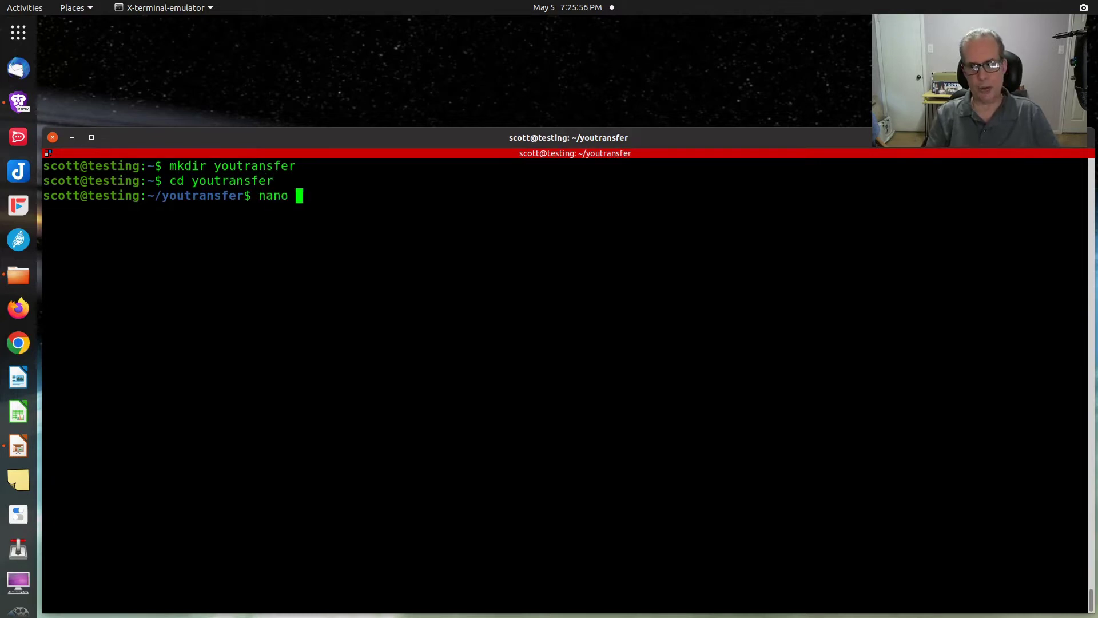
pyautogui.write('dock')
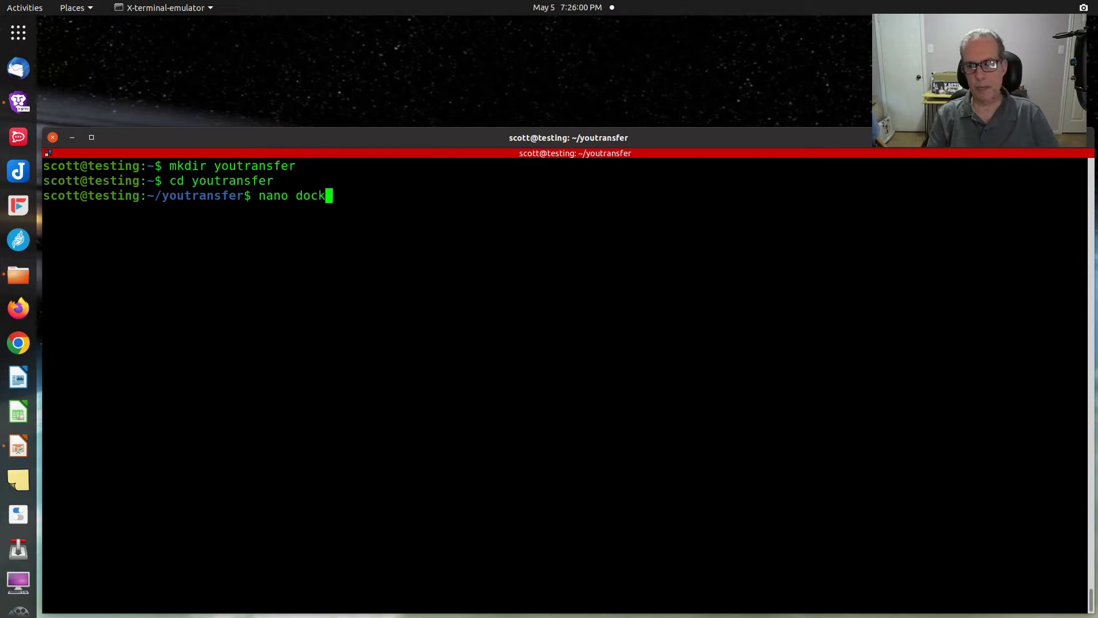
pyautogui.write('er-com')
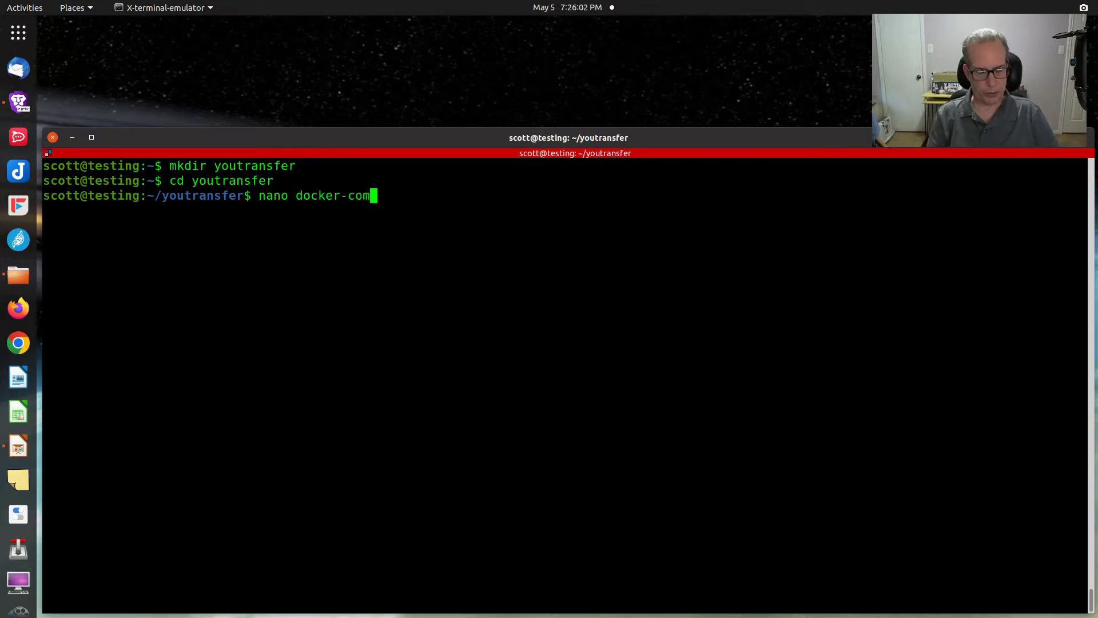
pyautogui.write('pose.yml')
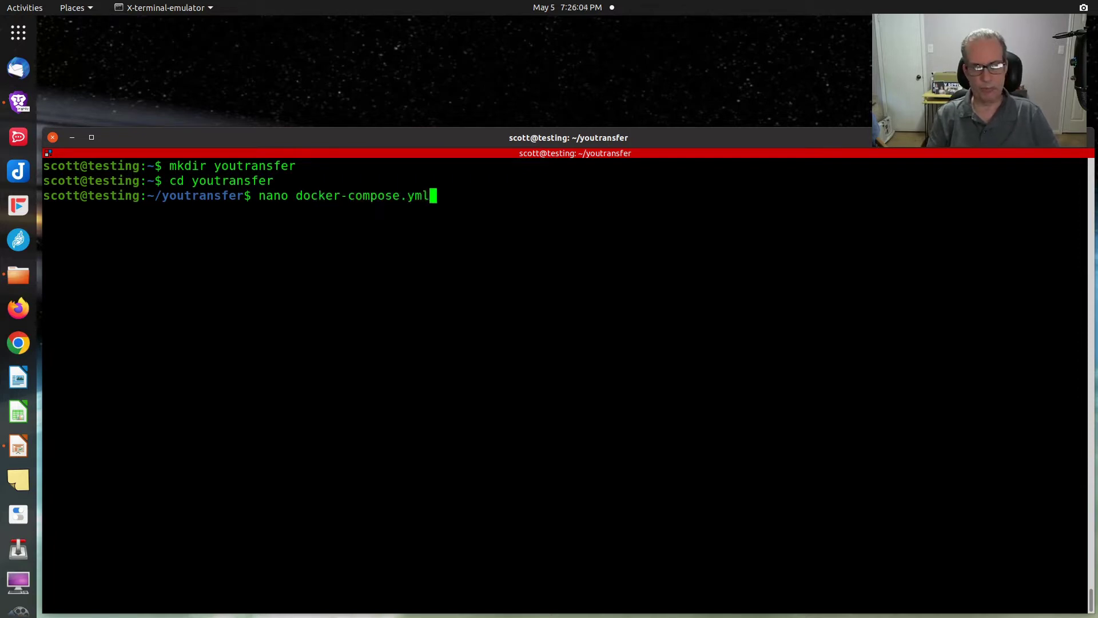
pyautogui.press('Return')
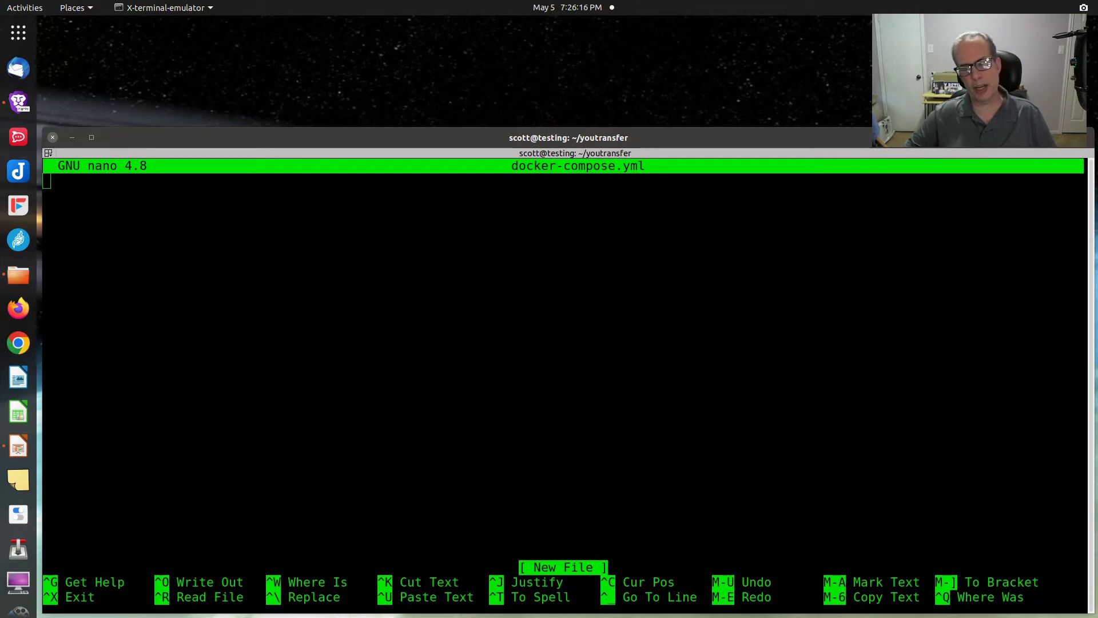
# Paste the youtransfer service definition (port 5000:5000, three volumes) into the file and exit nano
pyautogui.rightClick(87, 250)
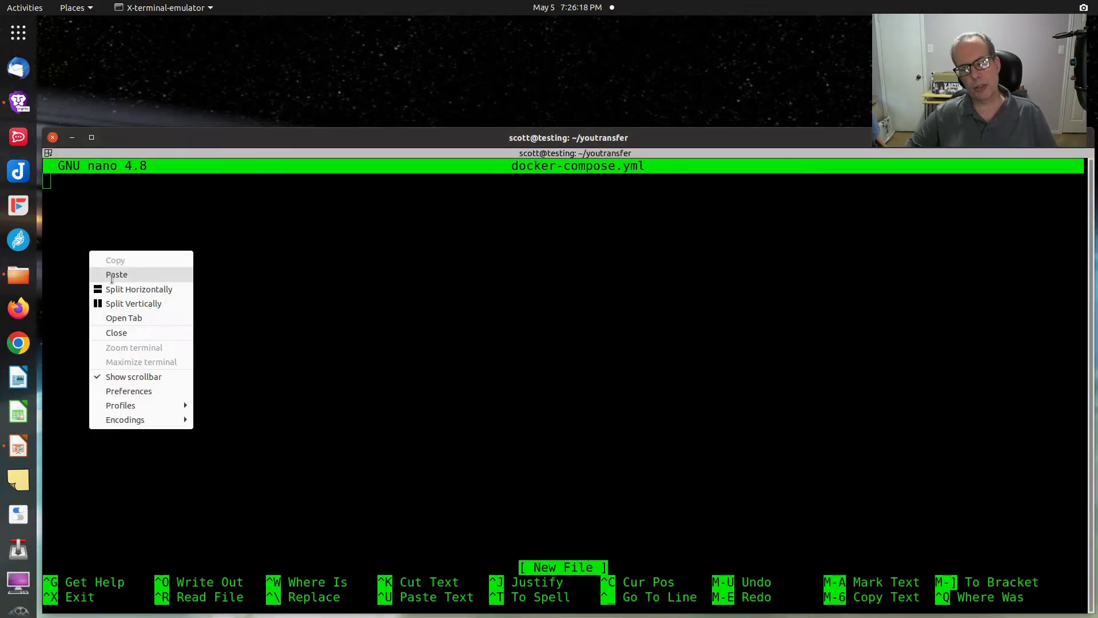
pyautogui.click(112, 279)
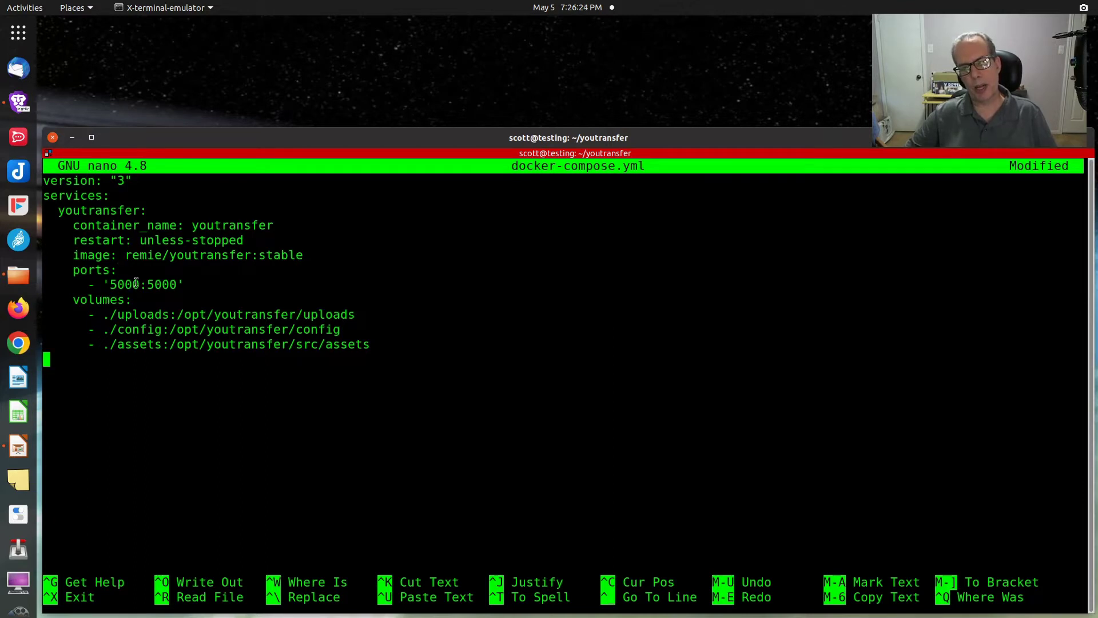
pyautogui.moveTo(140, 284); pyautogui.dragTo(112, 284)
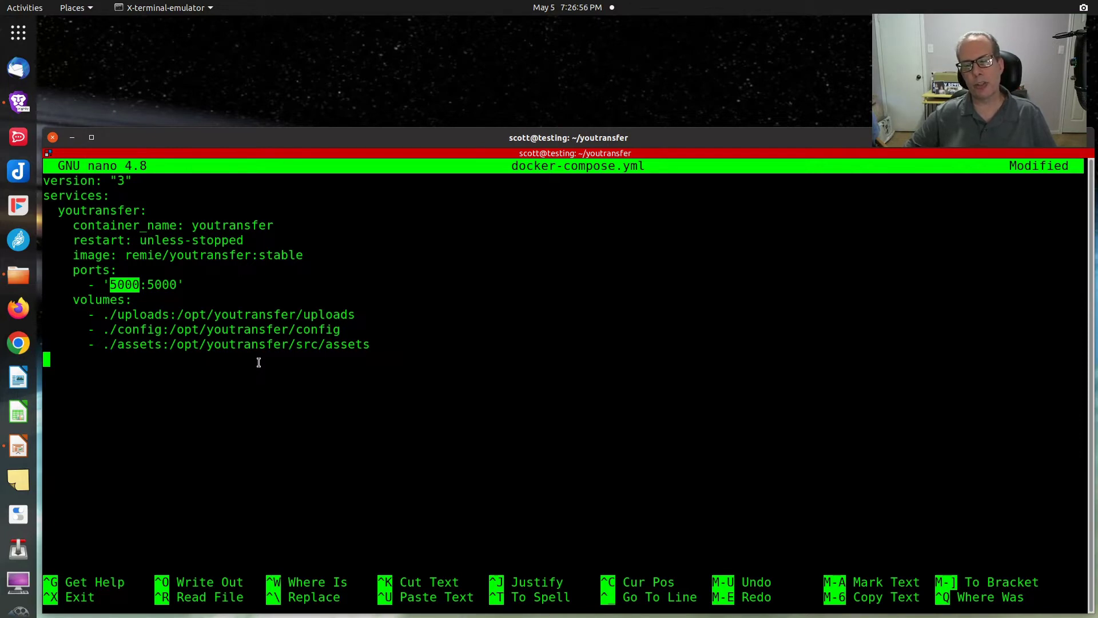
pyautogui.click(258, 362)
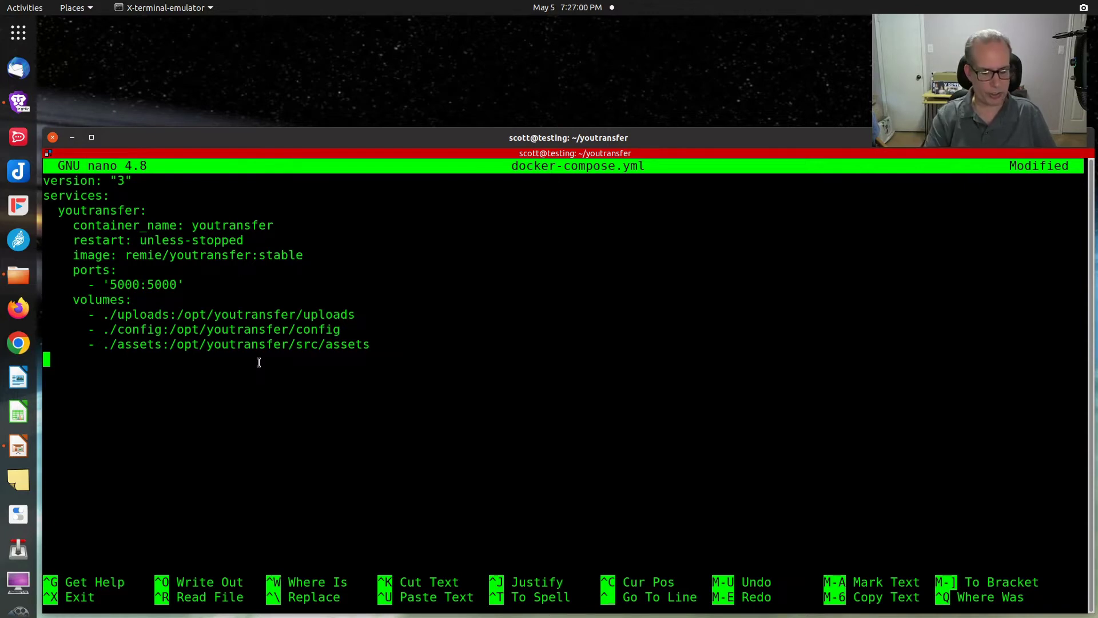
pyautogui.hotkey('ctrl', 'x')
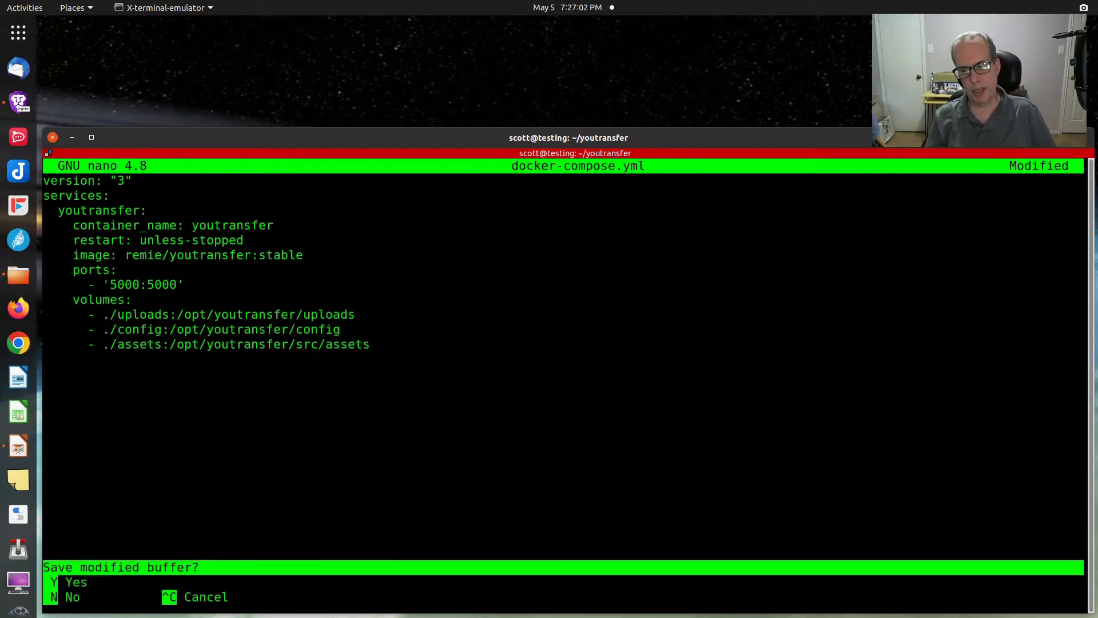
# Save docker-compose.yml and start YouTransfer with docker-compose up -d
pyautogui.press('y')
pyautogui.press('Return')
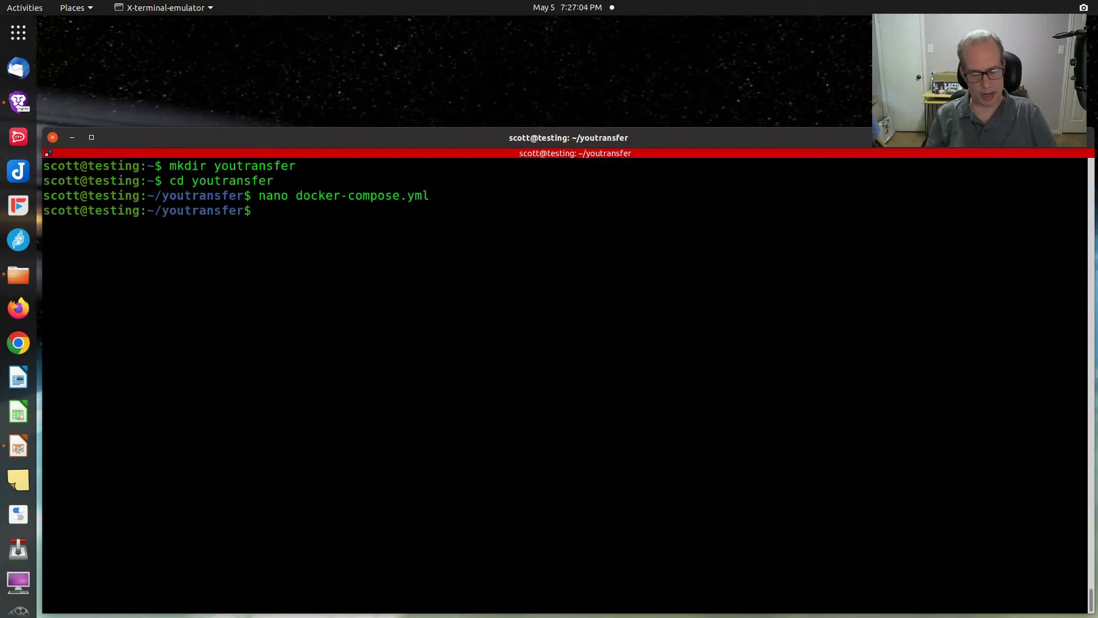
pyautogui.write('docker')
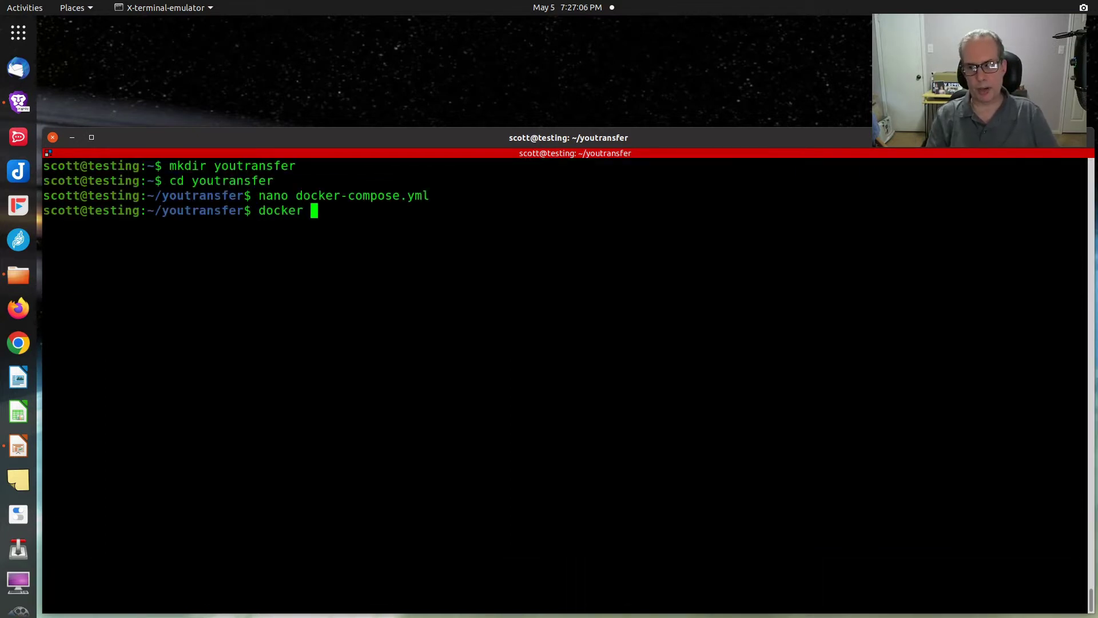
pyautogui.press('BackSpace')
pyautogui.write('-')
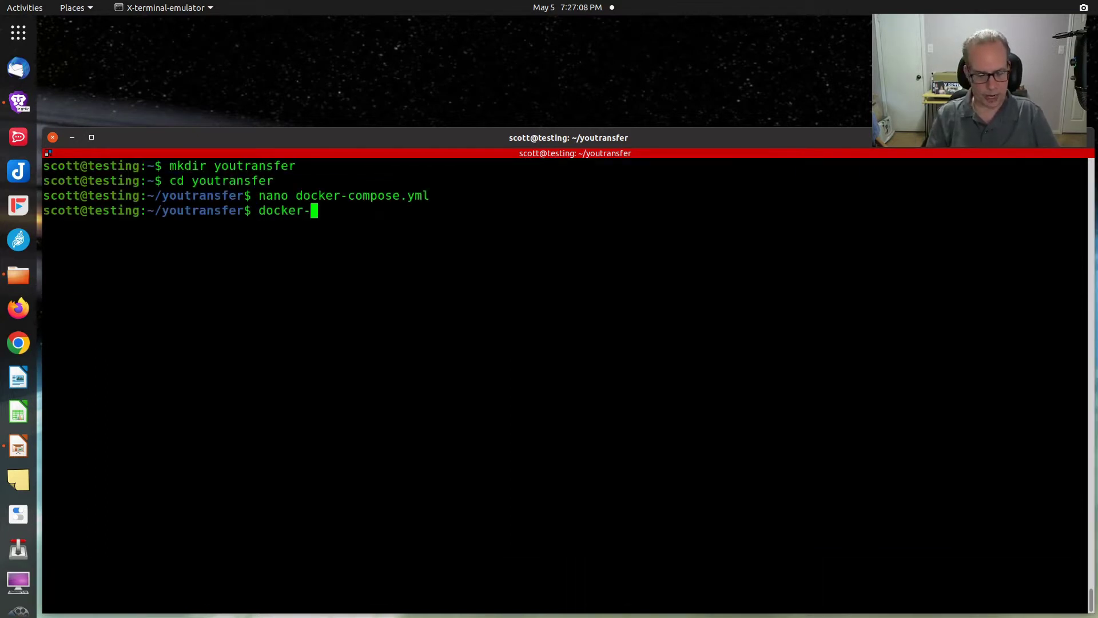
pyautogui.write('compose up -d')
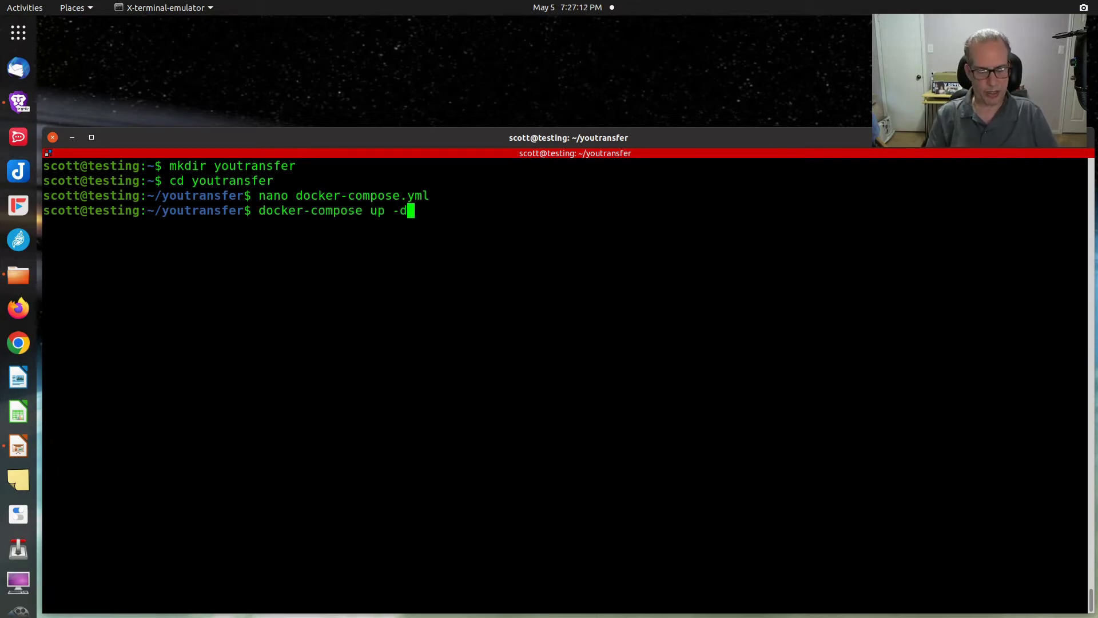
pyautogui.press('Return')
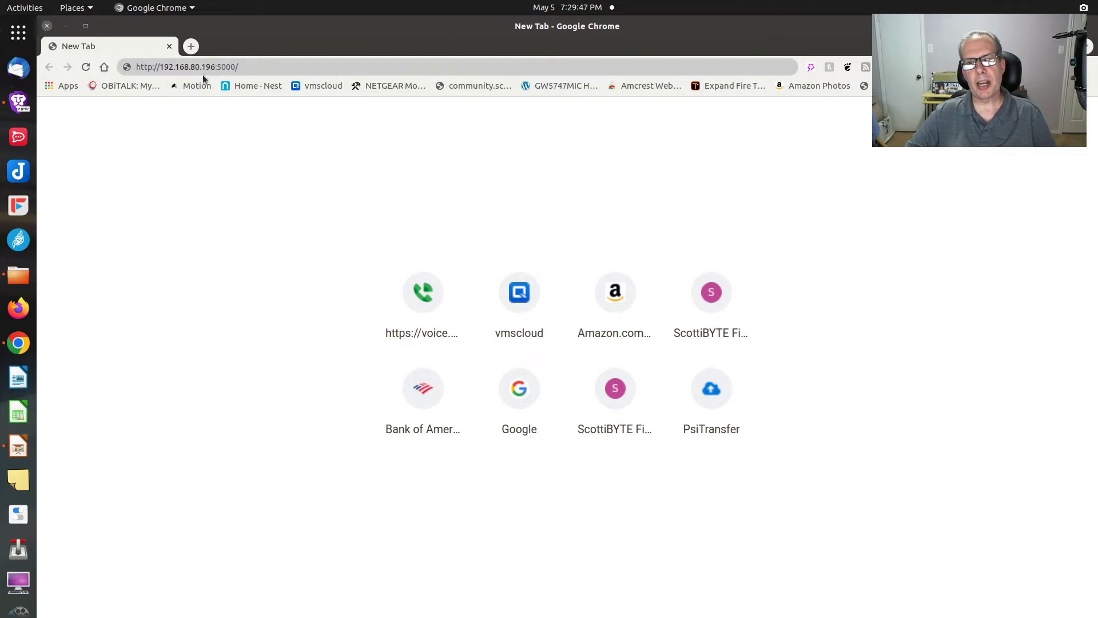
pyautogui.click(253, 68)
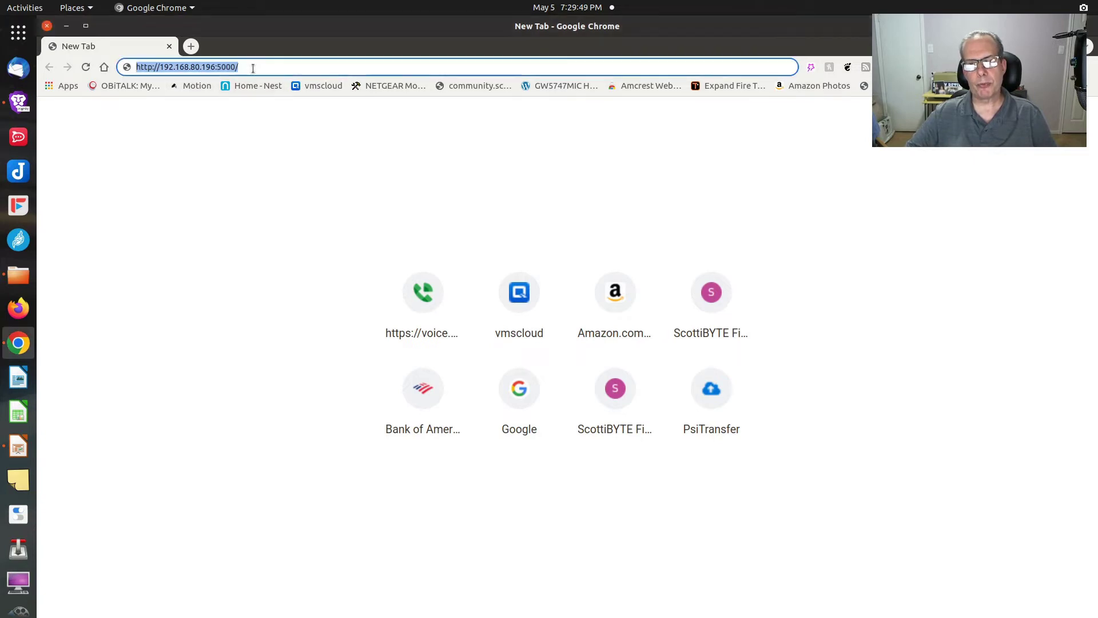
pyautogui.press('Return')
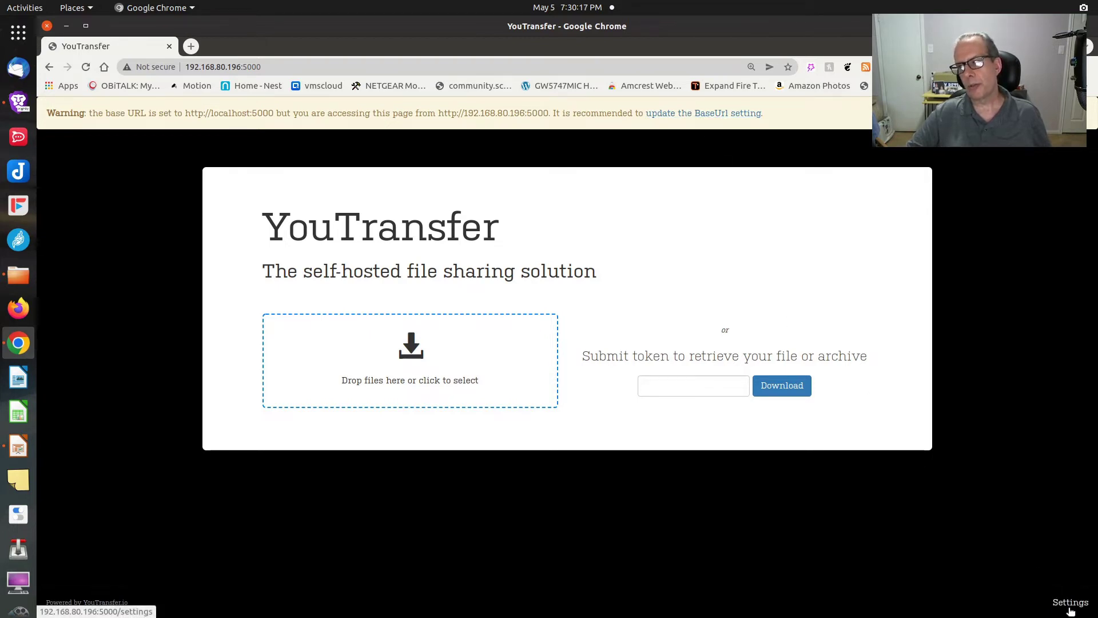
# In General settings, set the title to 'My Great Site' and tagline to 'Super Self-Hosted Software R Us'
pyautogui.click(702, 115)
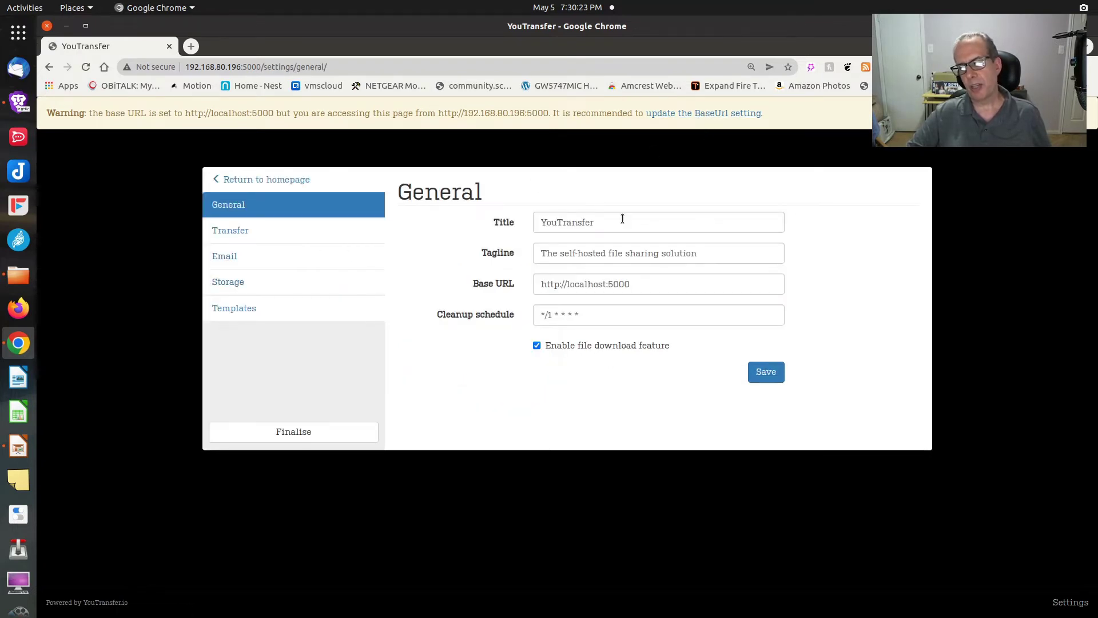
pyautogui.moveTo(621, 219); pyautogui.dragTo(518, 229)
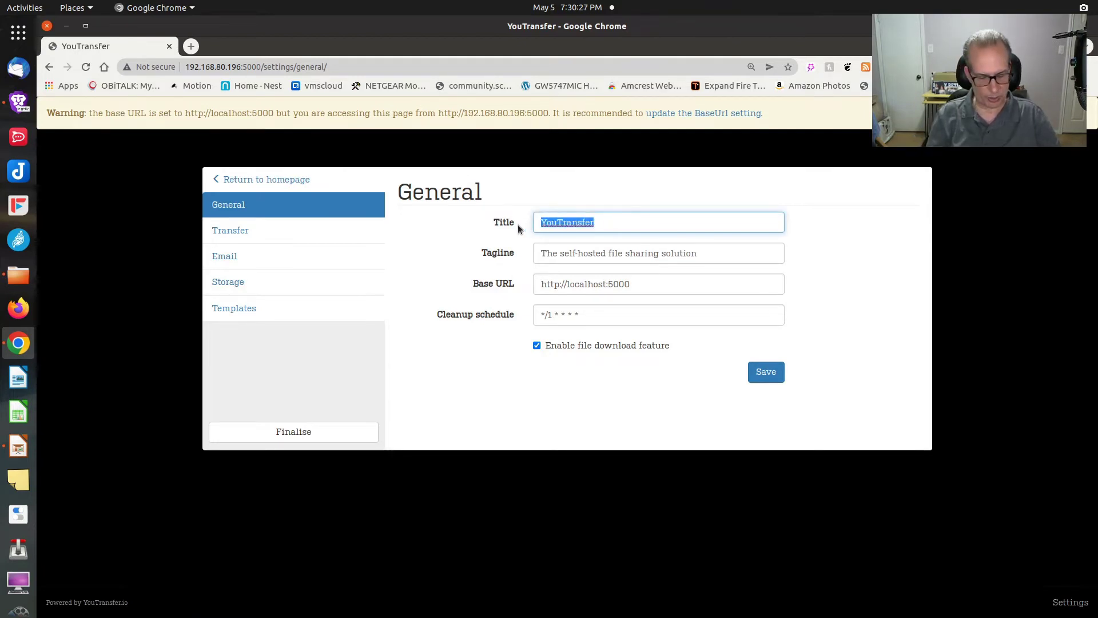
pyautogui.write('My Gre')
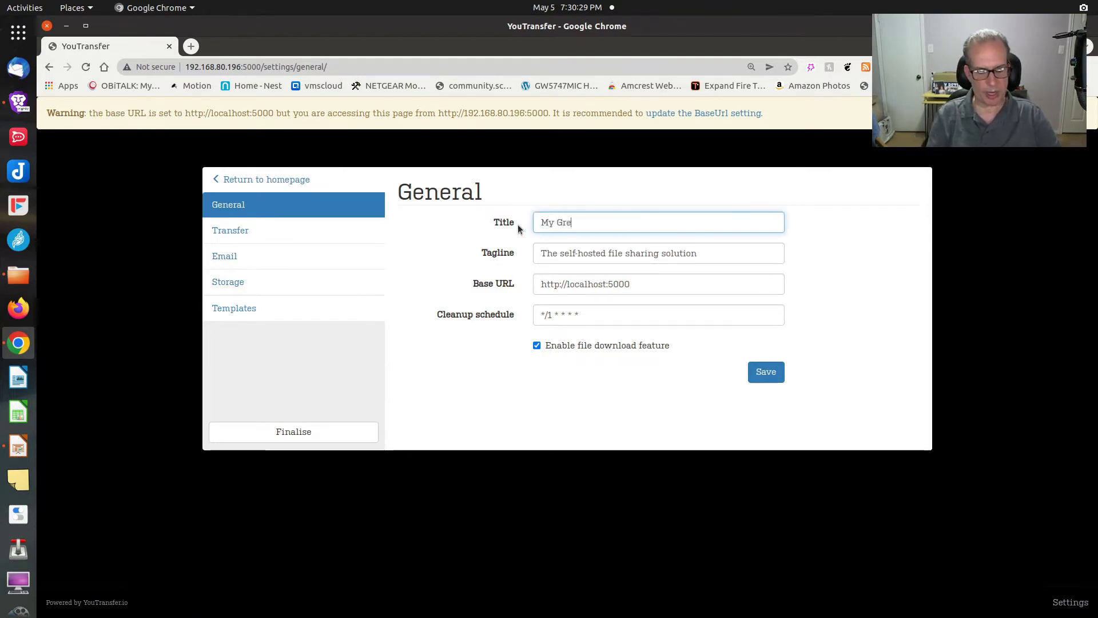
pyautogui.write('at Site')
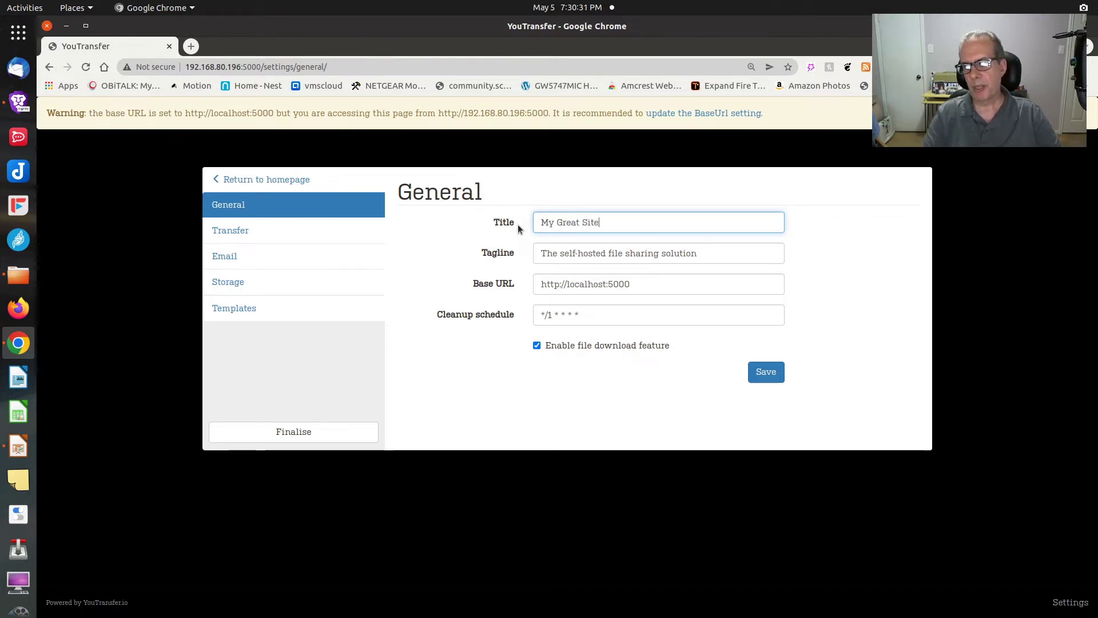
pyautogui.moveTo(696, 253); pyautogui.dragTo(520, 253)
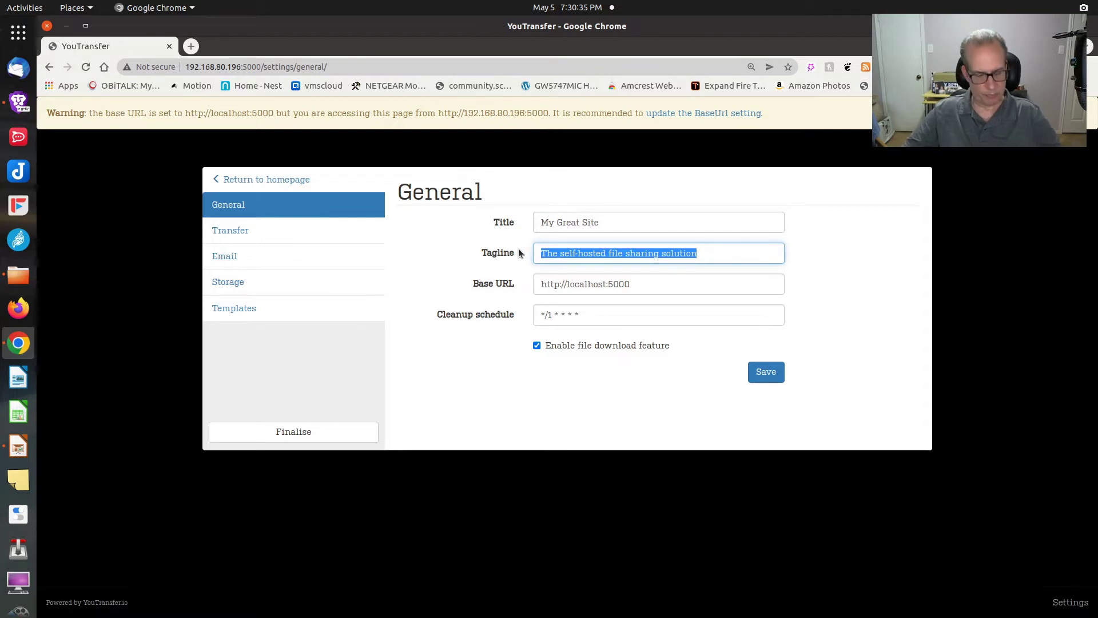
pyautogui.write('Super')
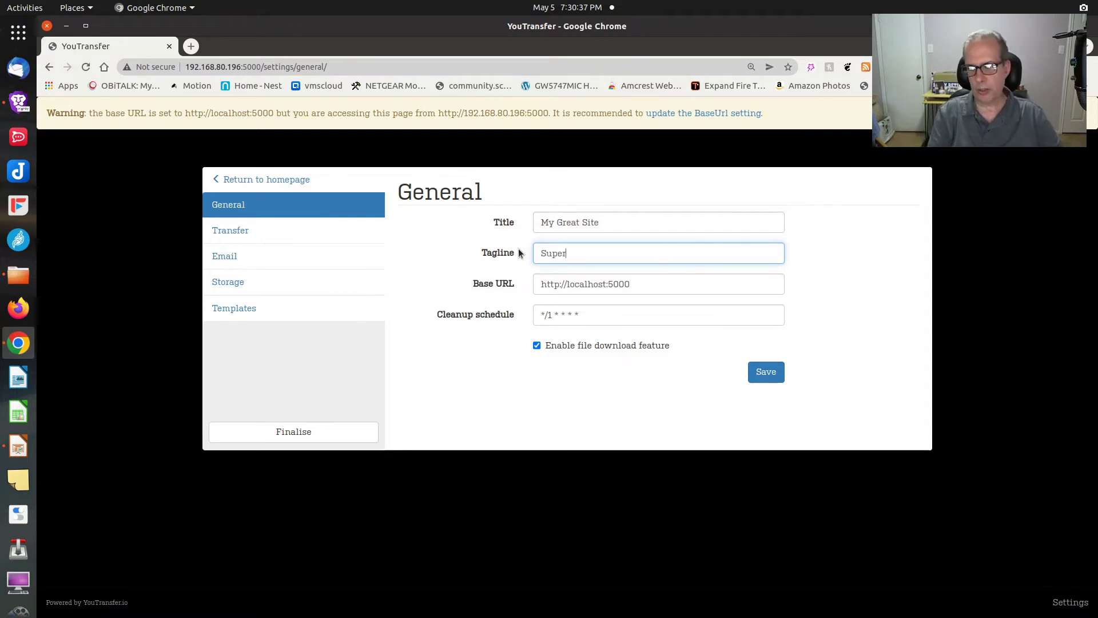
pyautogui.write(' Self-Hosted Software')
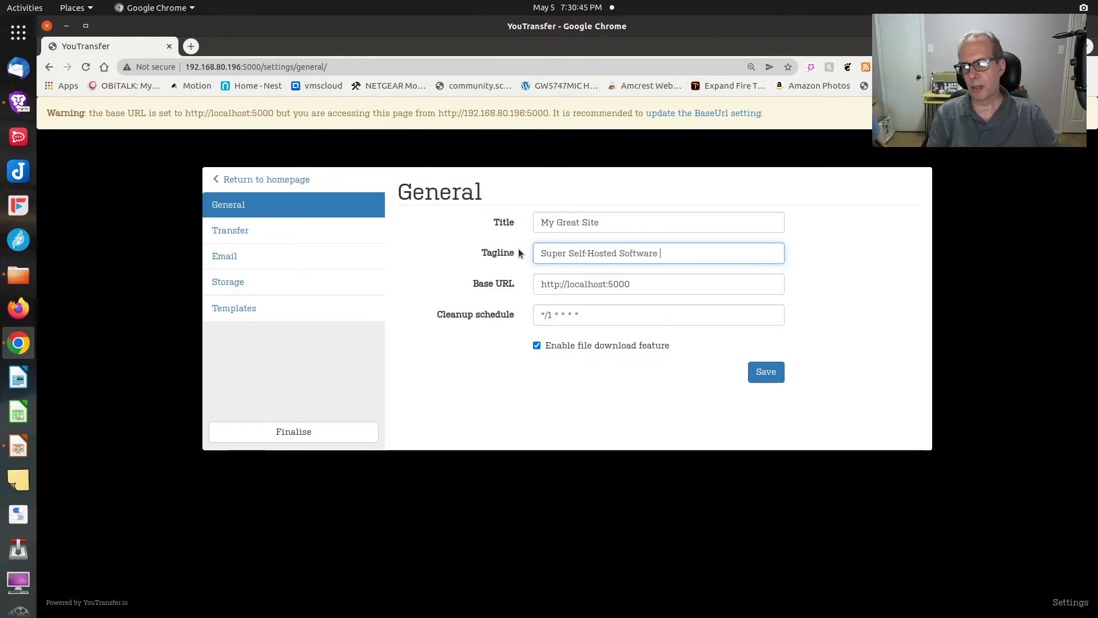
pyautogui.write(' R Us')
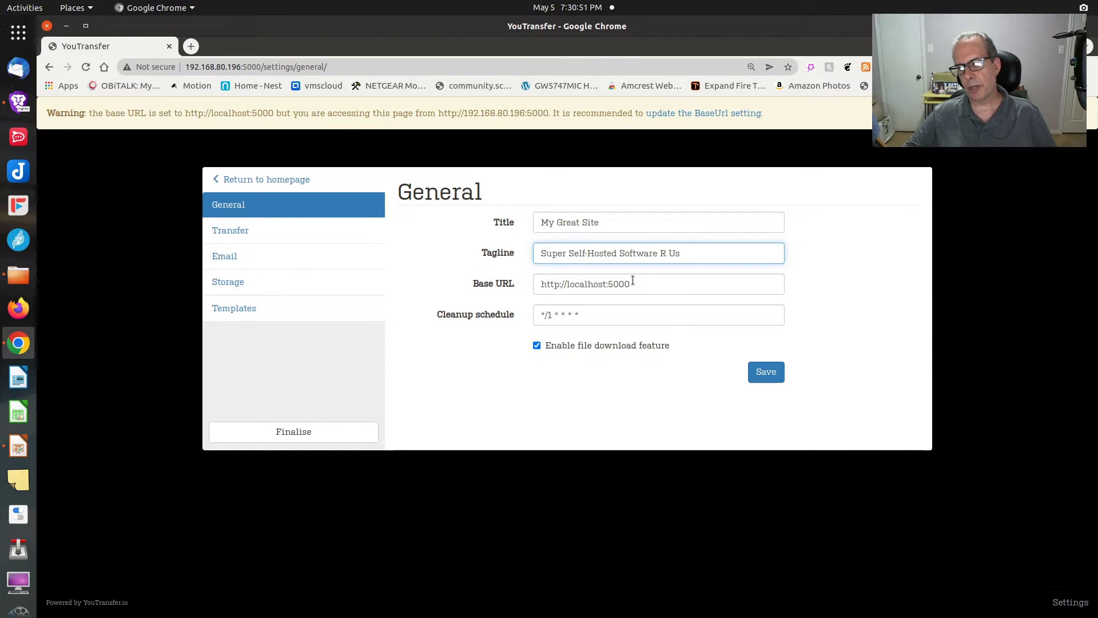
pyautogui.click(604, 285)
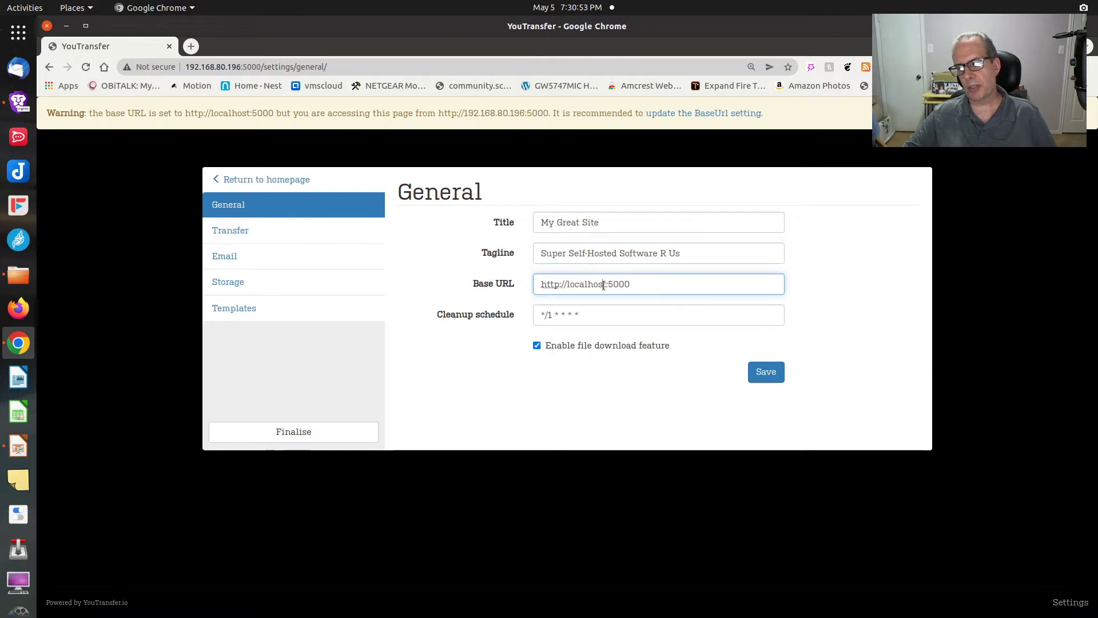
pyautogui.hotkey('ctrl', 'a')
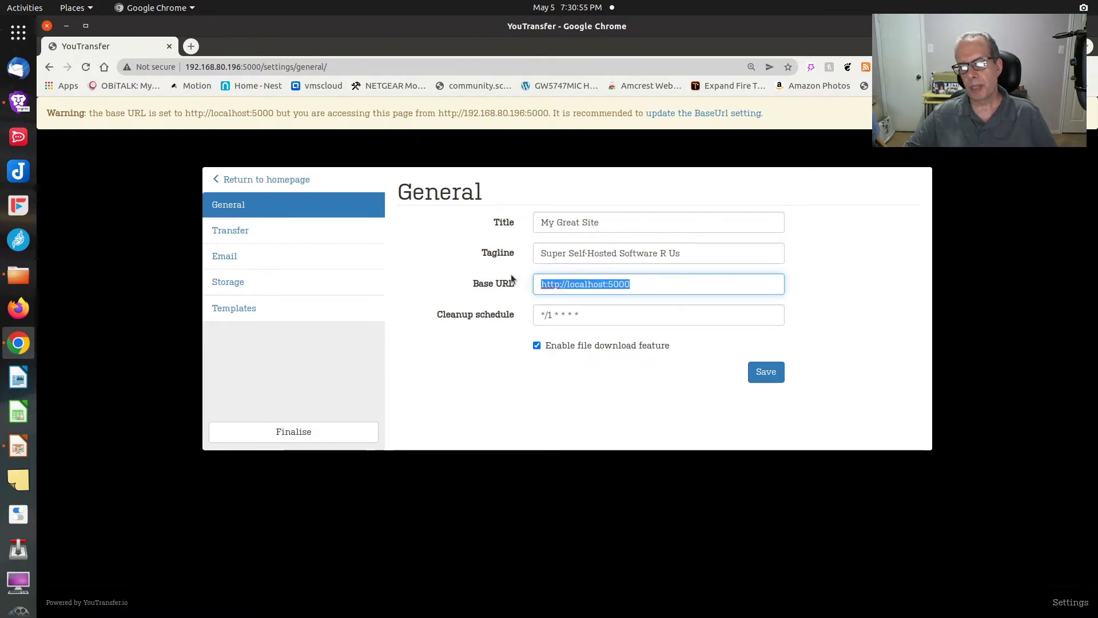
pyautogui.write('https')
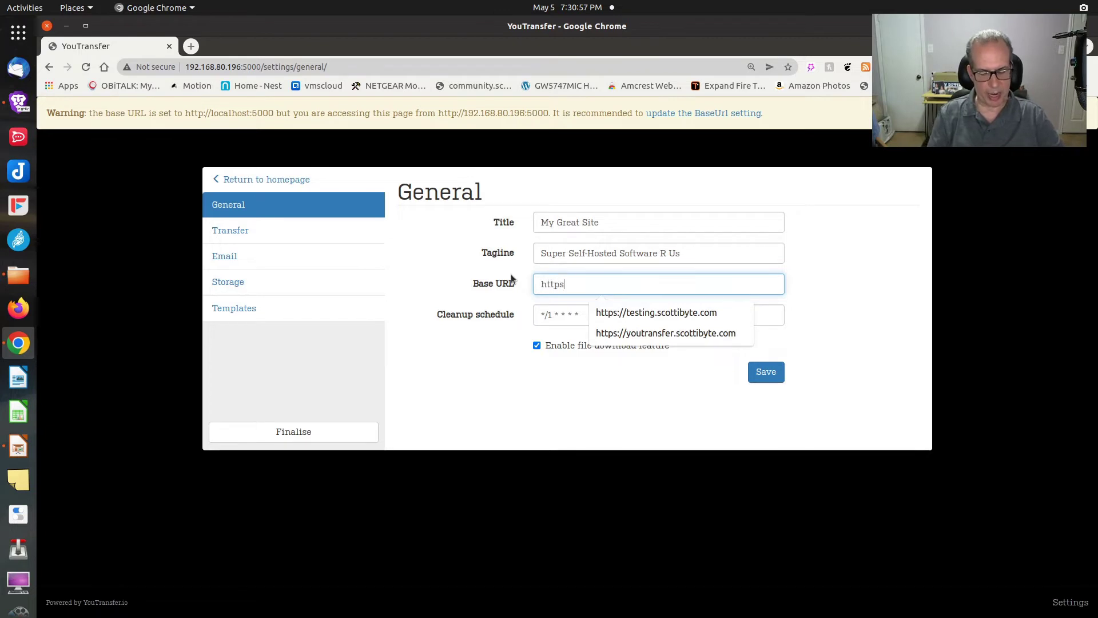
pyautogui.write('://')
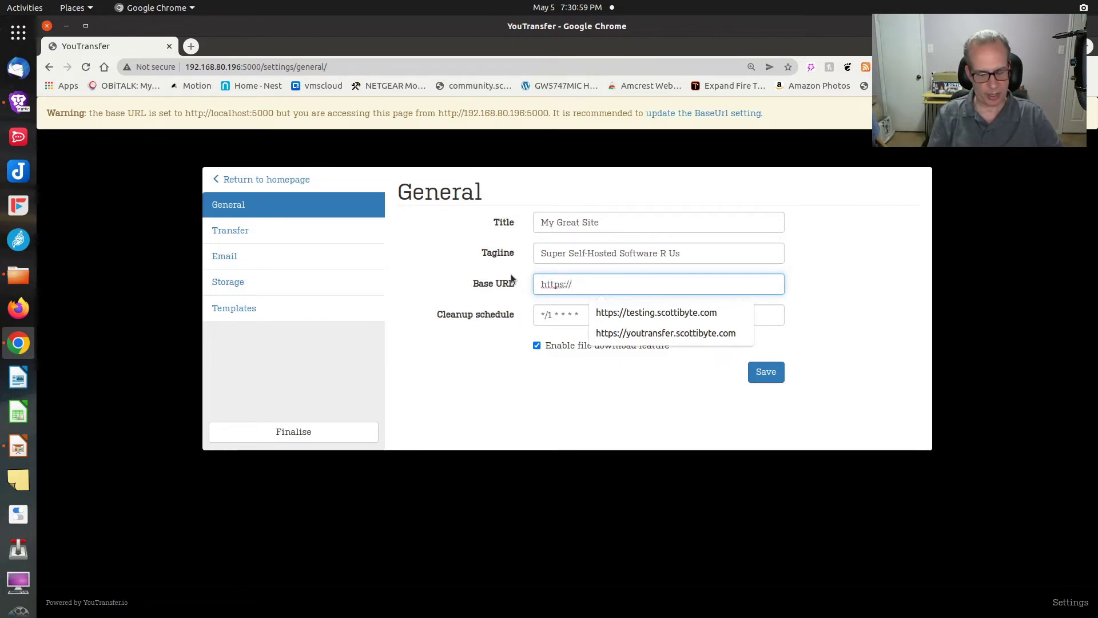
pyautogui.write('testing')
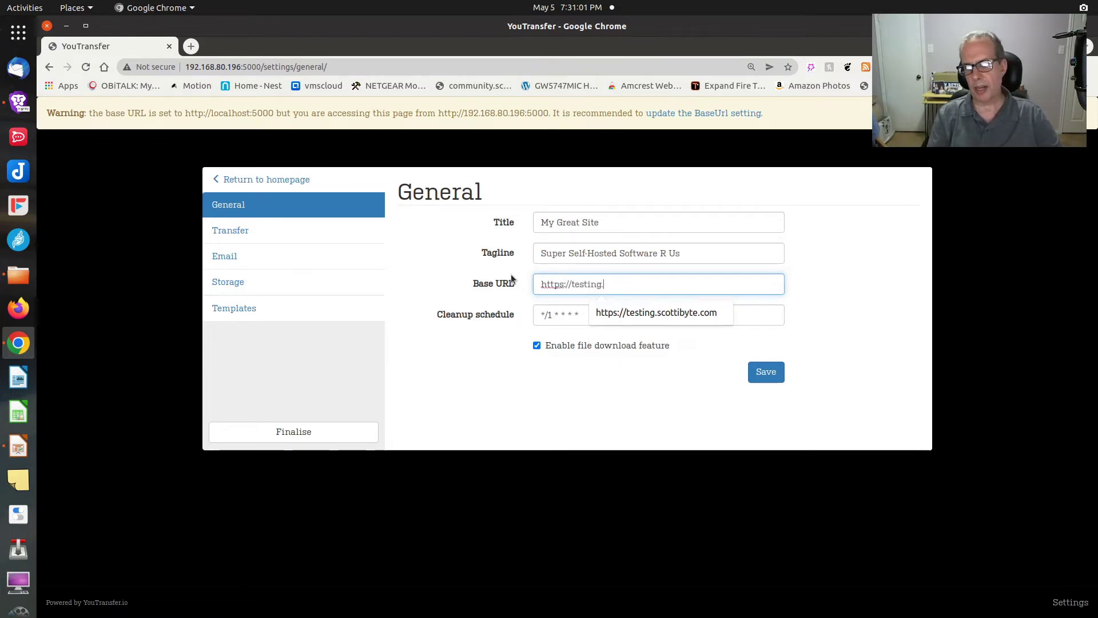
pyautogui.write('.scott')
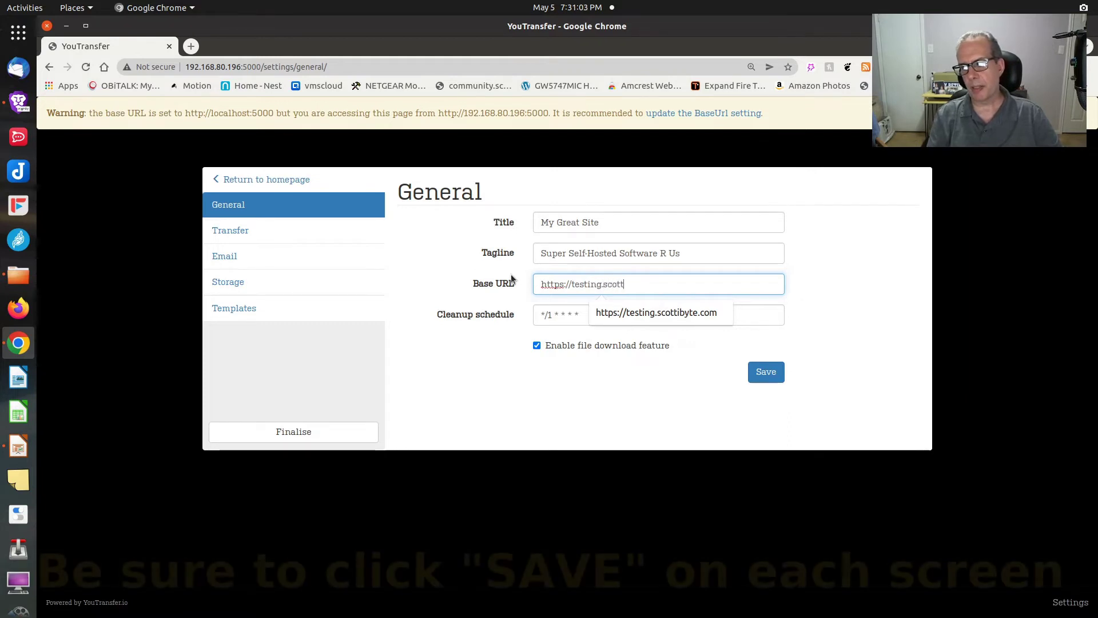
pyautogui.write('ibyte.com')
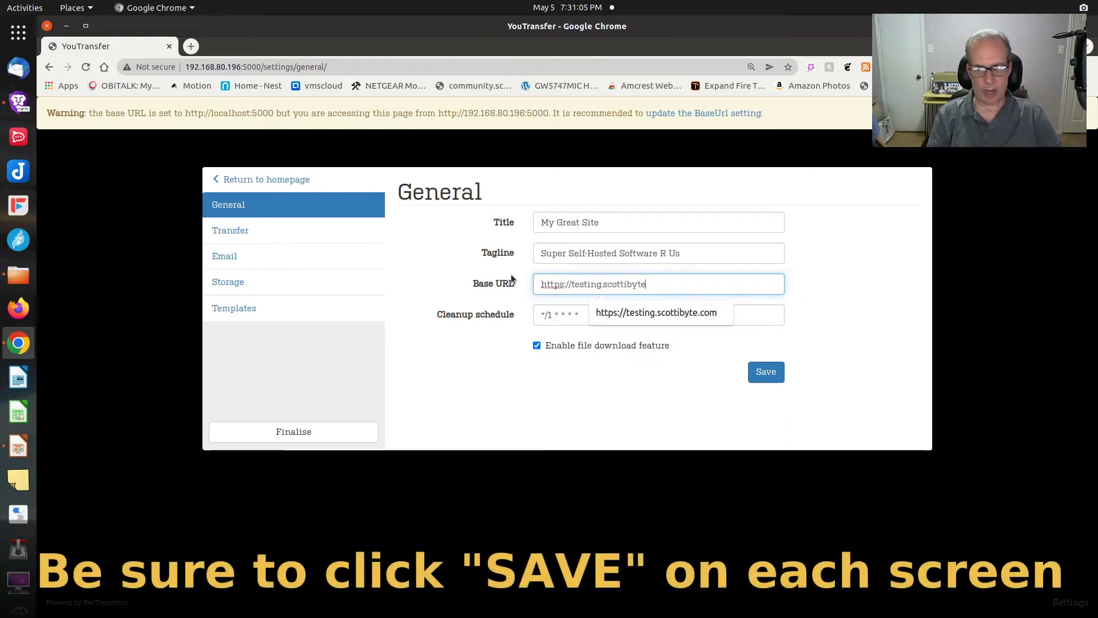
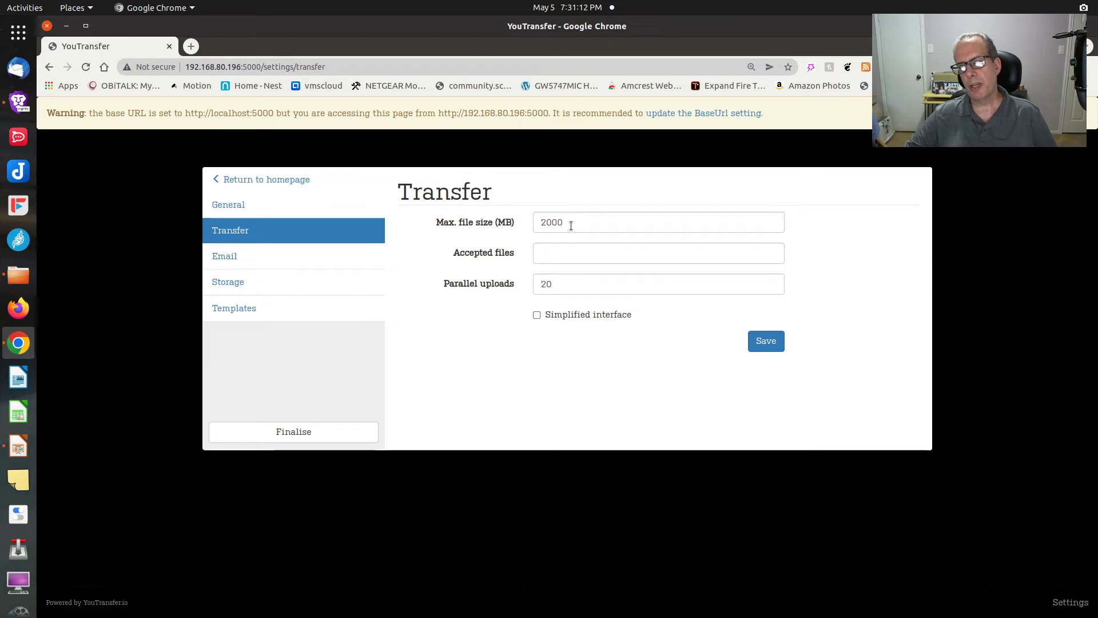
# Change the Max. file size value to 8000 MB, then go to the Email settings
pyautogui.moveTo(575, 222); pyautogui.dragTo(514, 223)
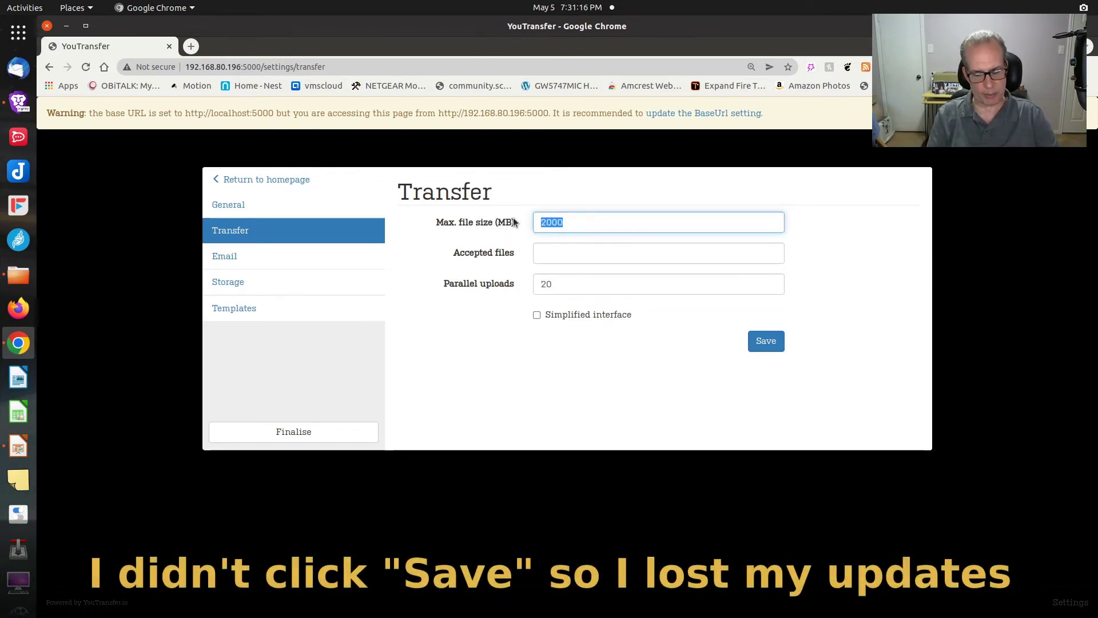
pyautogui.write('8')
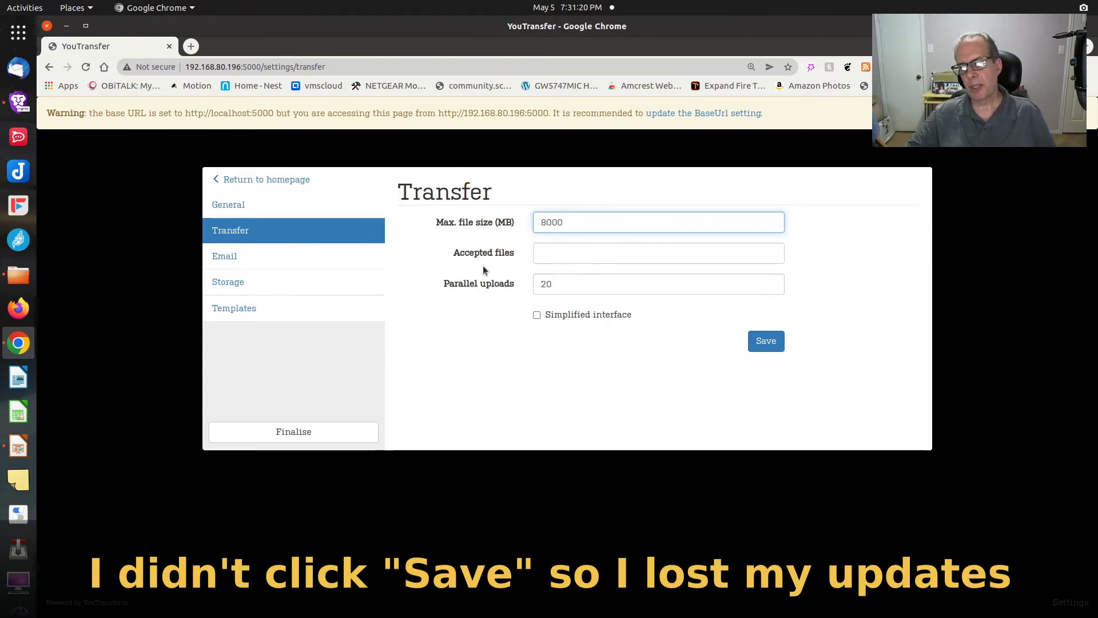
pyautogui.click(229, 259)
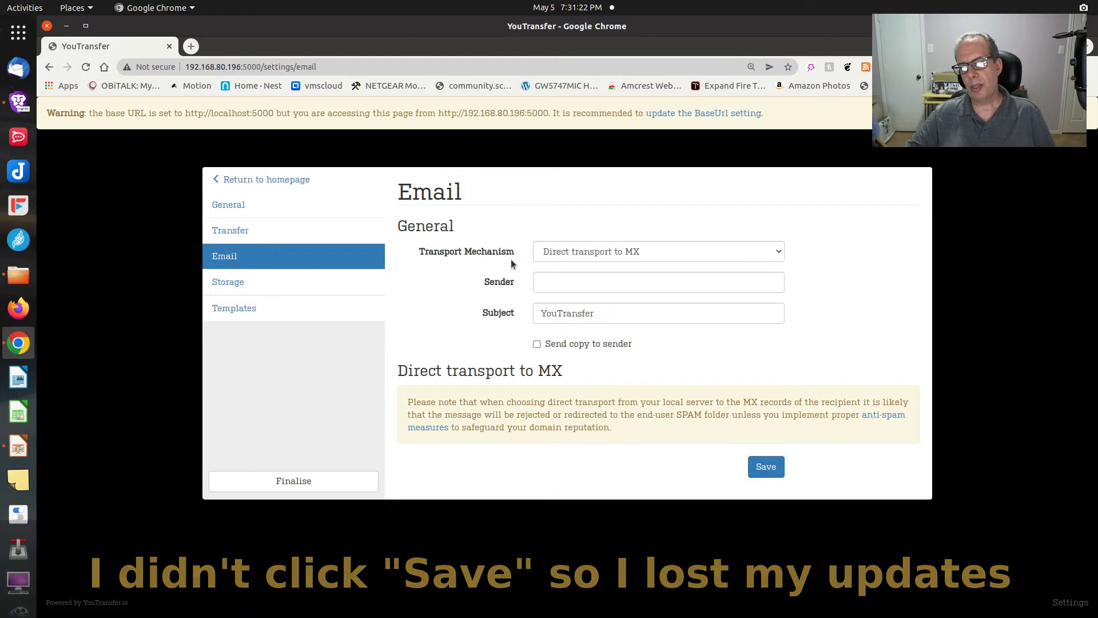
# Set the email Transport Mechanism to SMTP
pyautogui.click(779, 252)
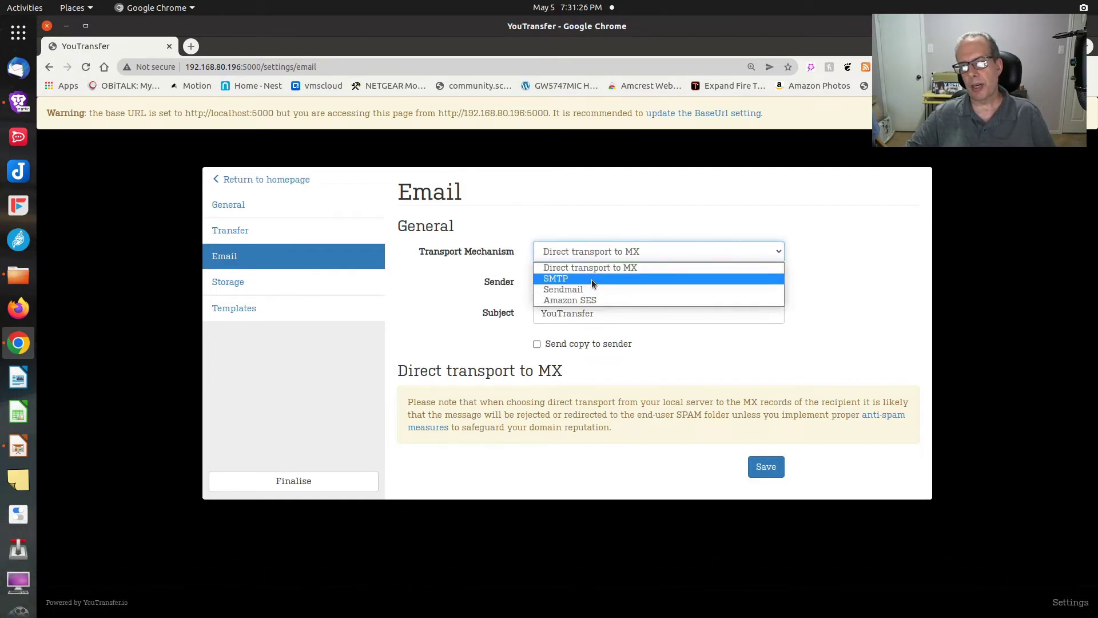
pyautogui.click(592, 279)
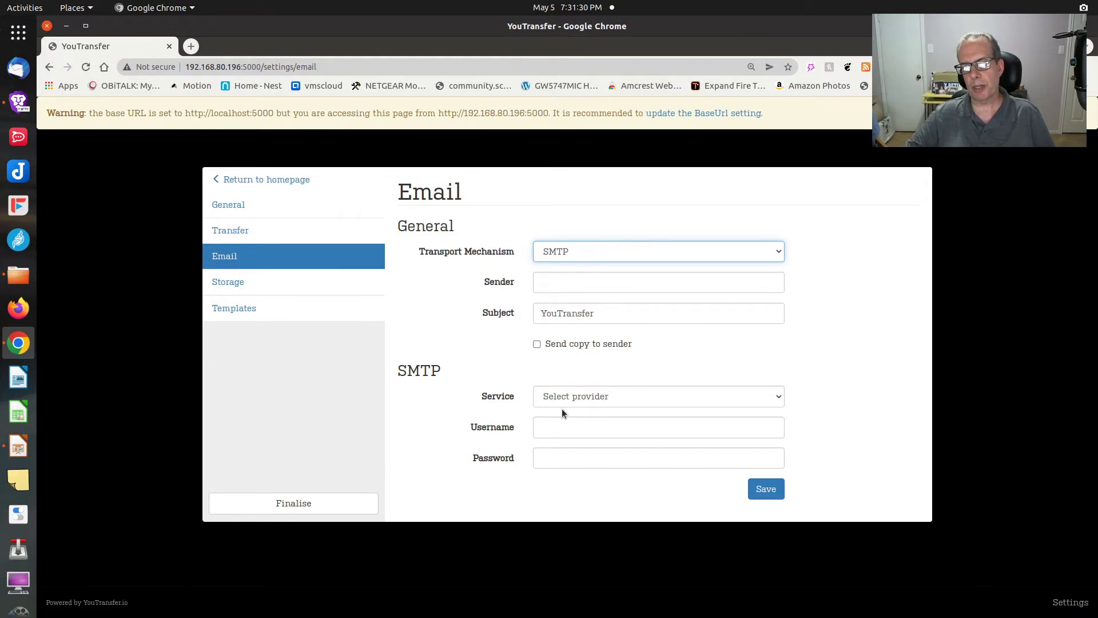
pyautogui.click(779, 252)
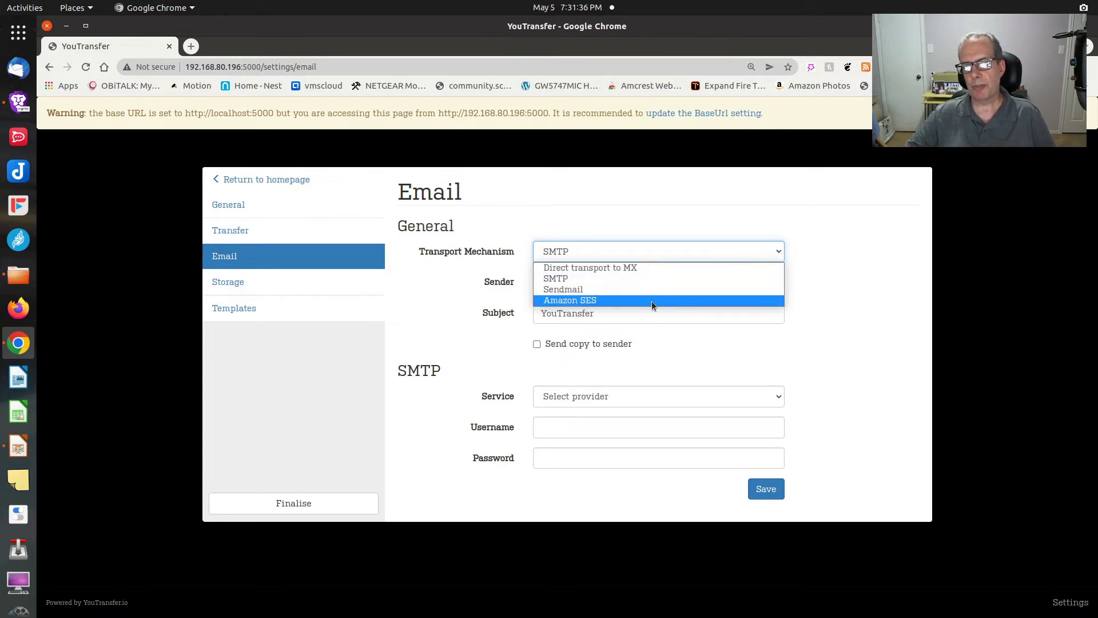
pyautogui.click(362, 303)
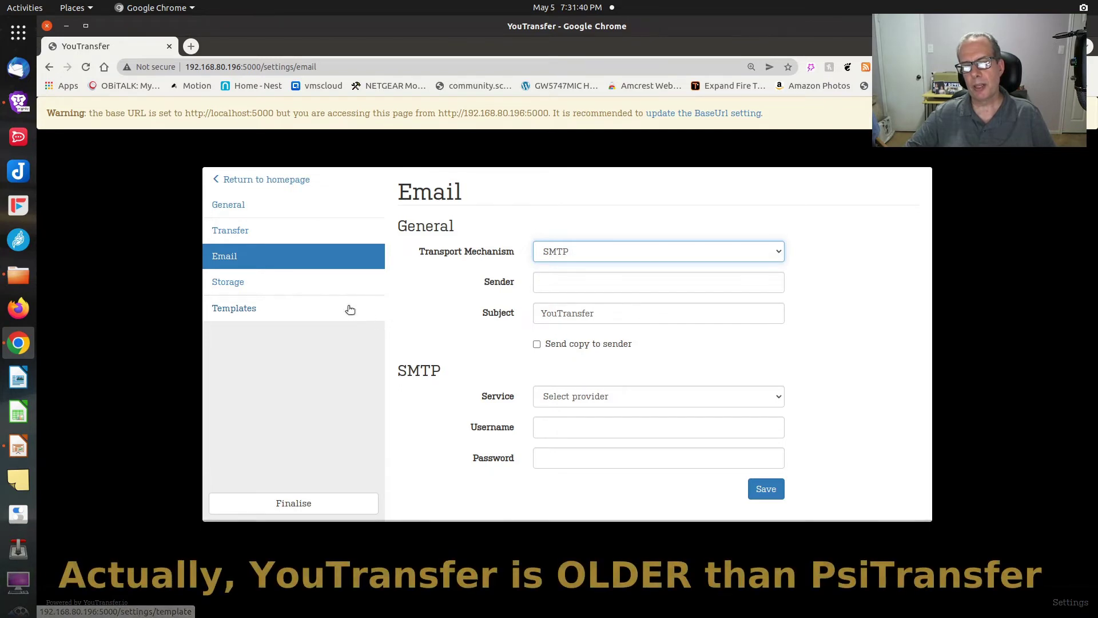
# On the Storage page, keep local file system storage and retention measured in weeks
pyautogui.click(230, 283)
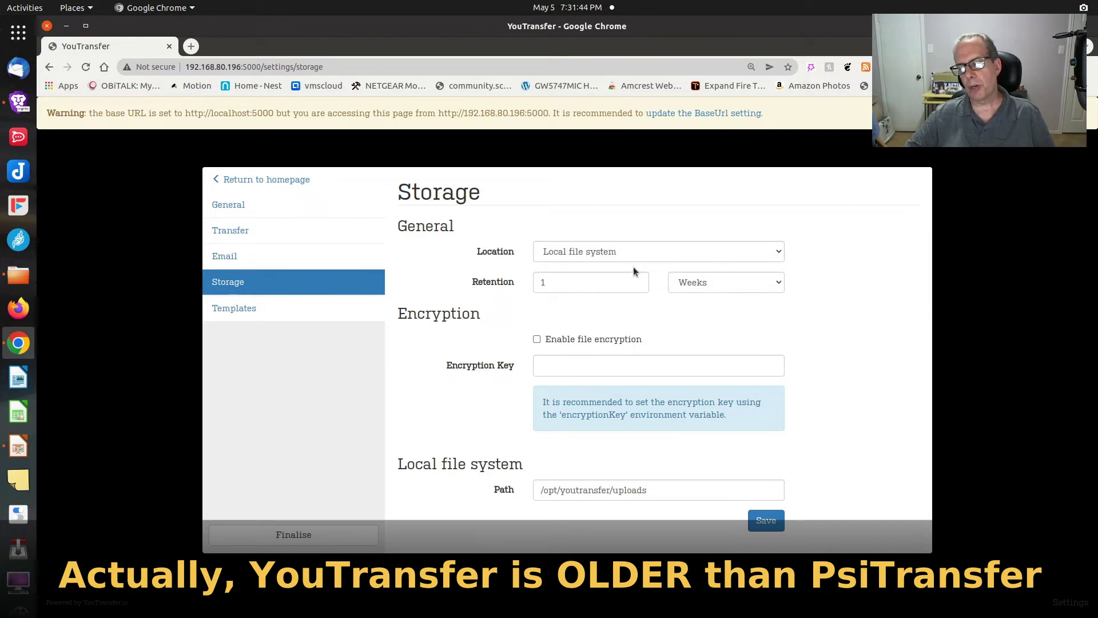
pyautogui.click(778, 254)
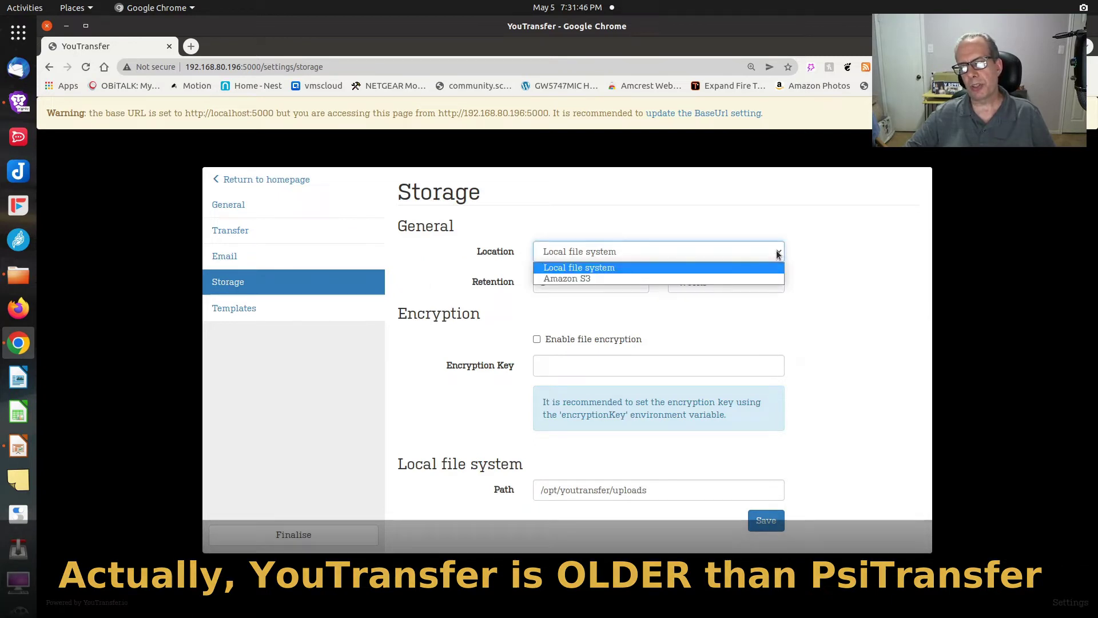
pyautogui.click(776, 252)
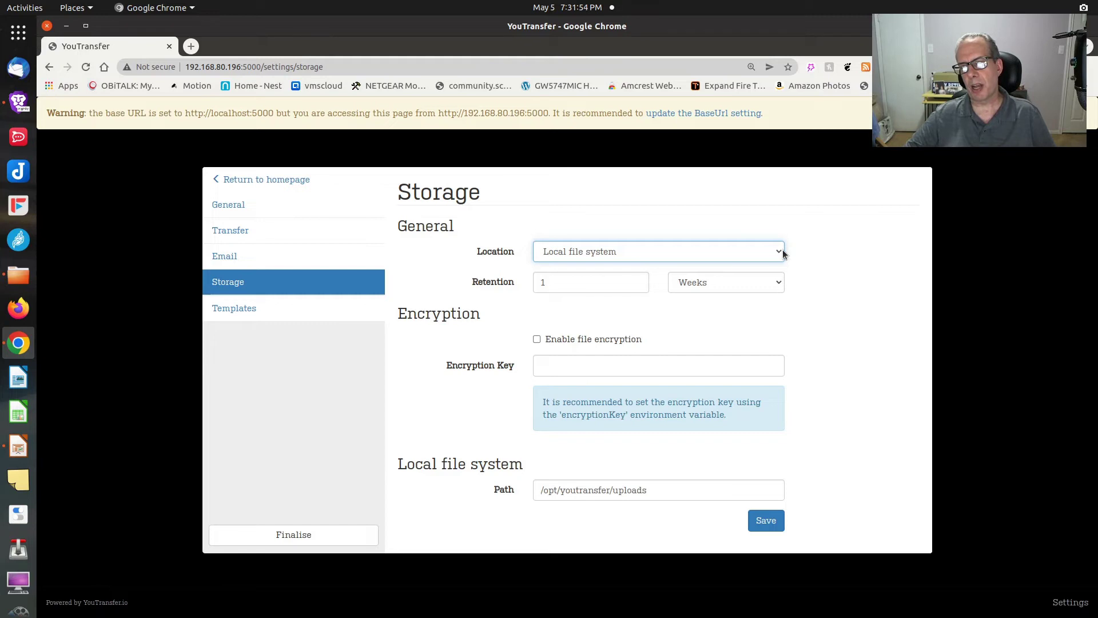
pyautogui.click(777, 251)
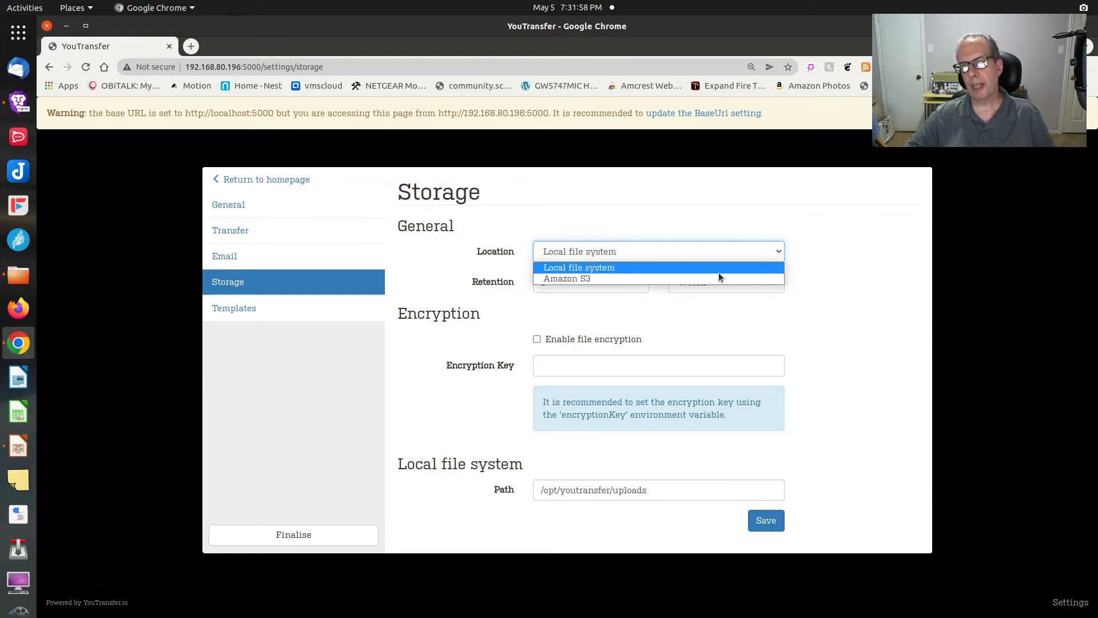
pyautogui.click(857, 261)
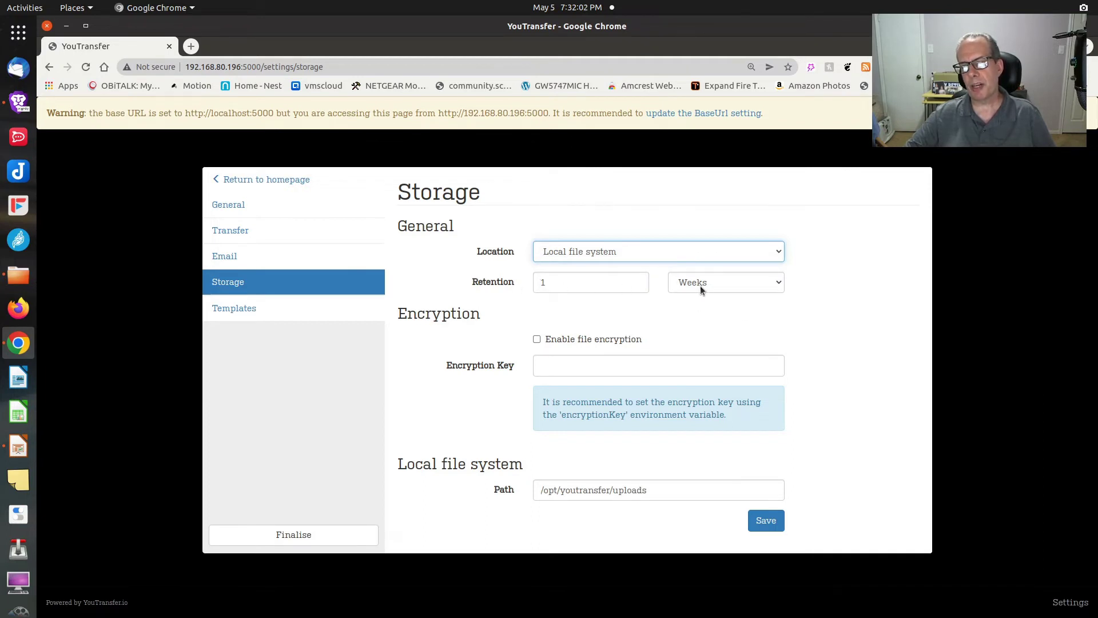
pyautogui.click(779, 282)
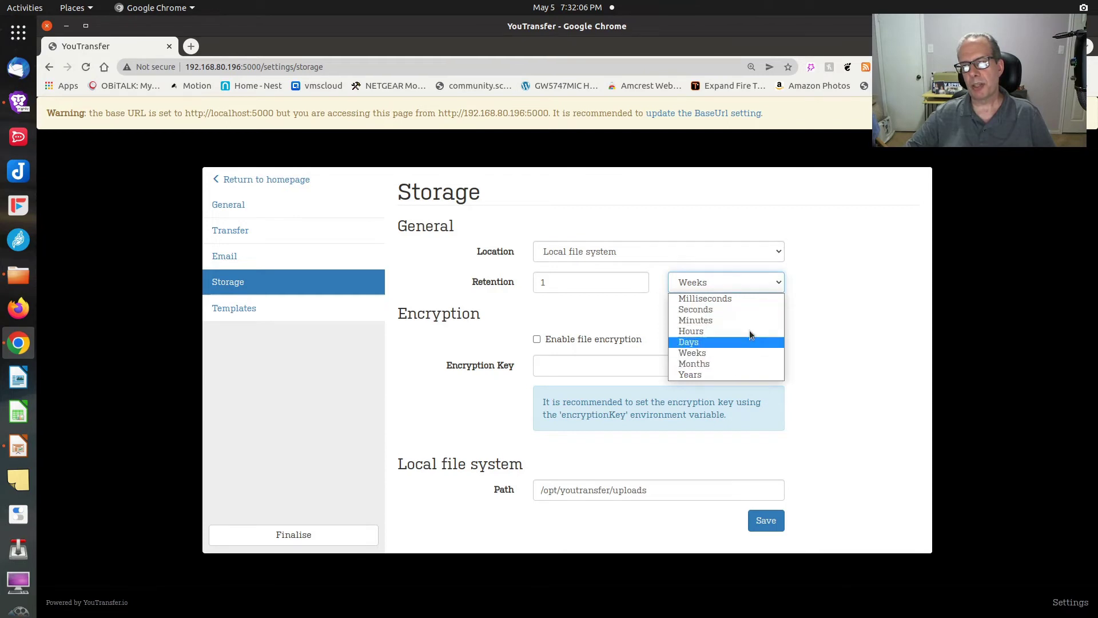
pyautogui.click(882, 309)
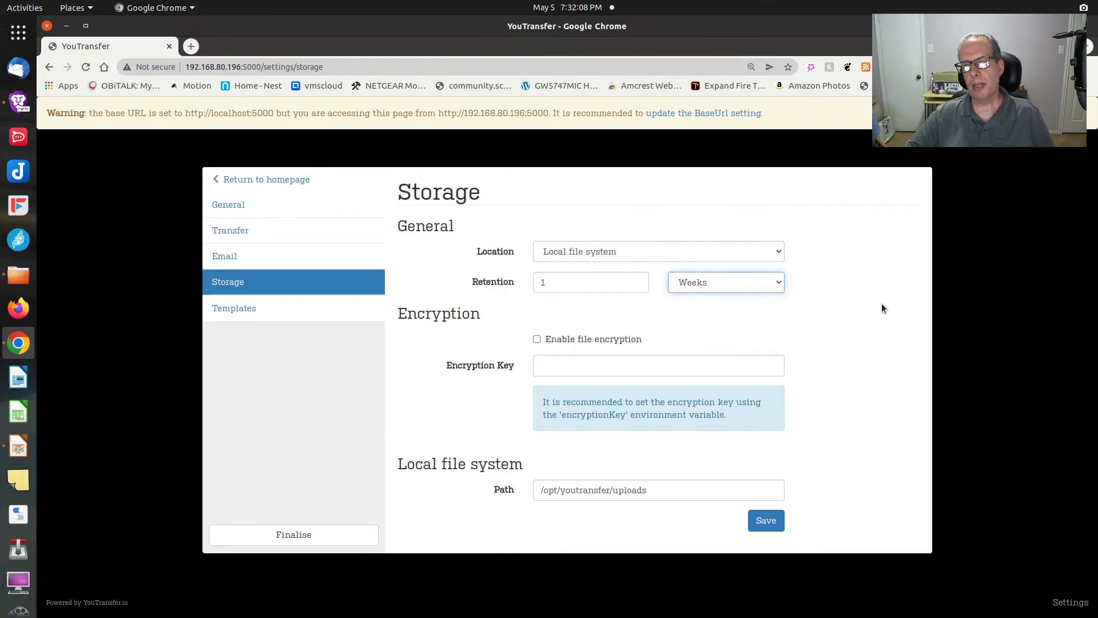
# Enter an encryption key and enable file encryption
pyautogui.click(564, 367)
pyautogui.write('********')
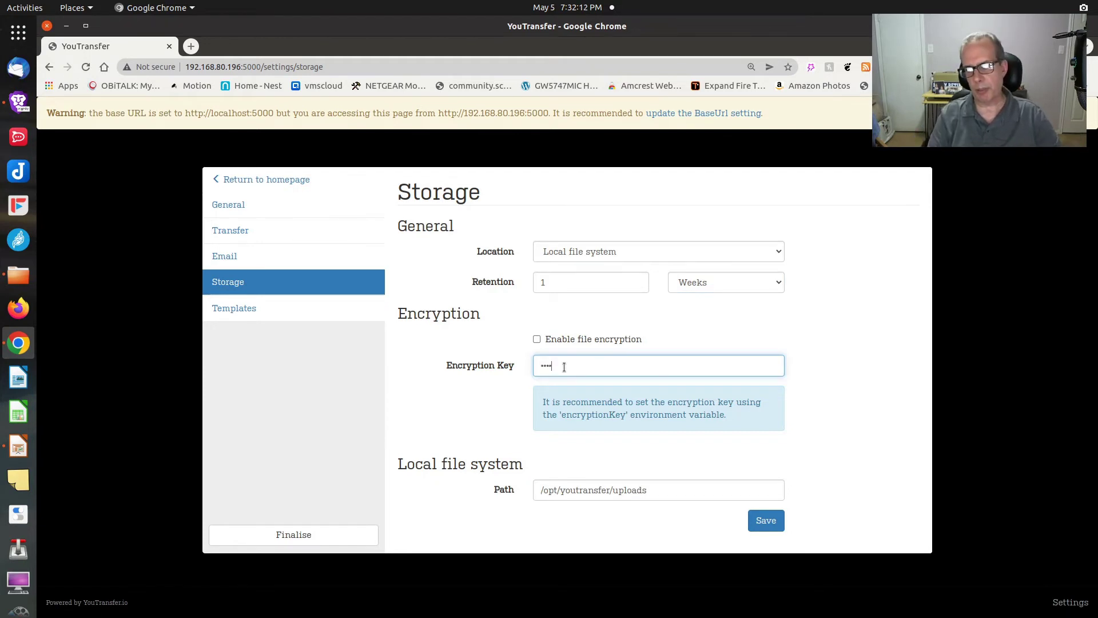
pyautogui.write('*******')
pyautogui.click(537, 339)
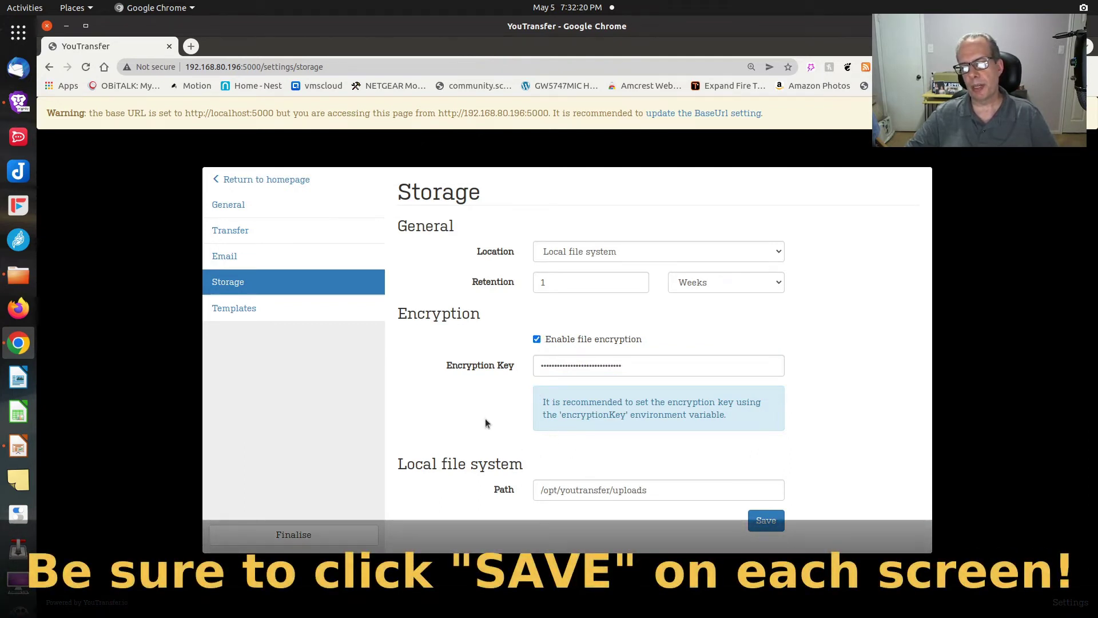
pyautogui.click(246, 312)
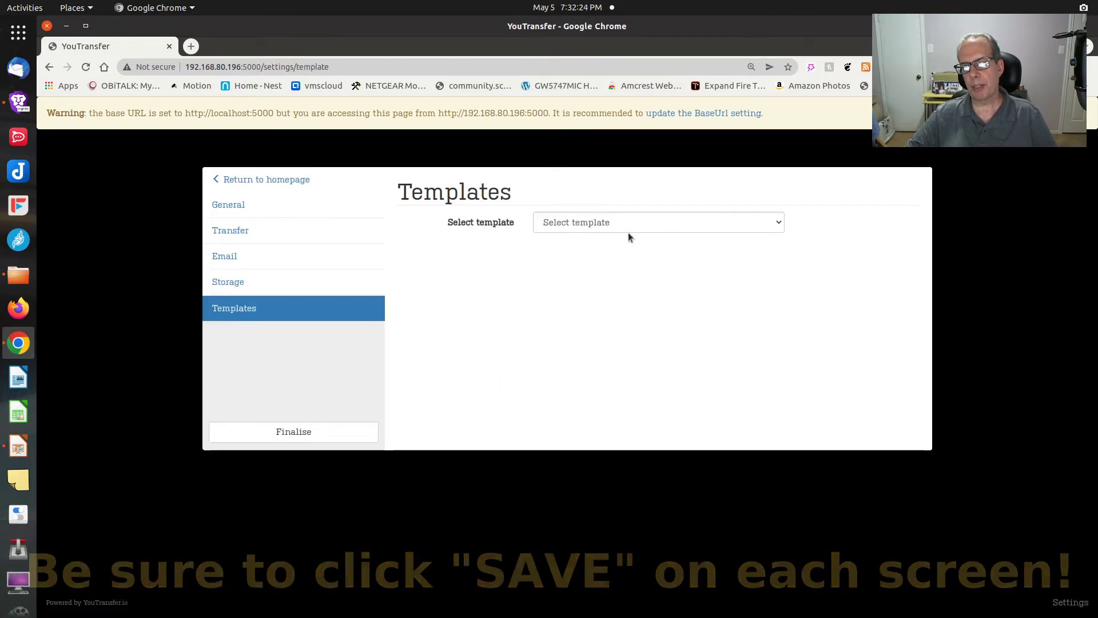
# Load the Email template's code and scroll through it, then return to General settings
pyautogui.click(778, 228)
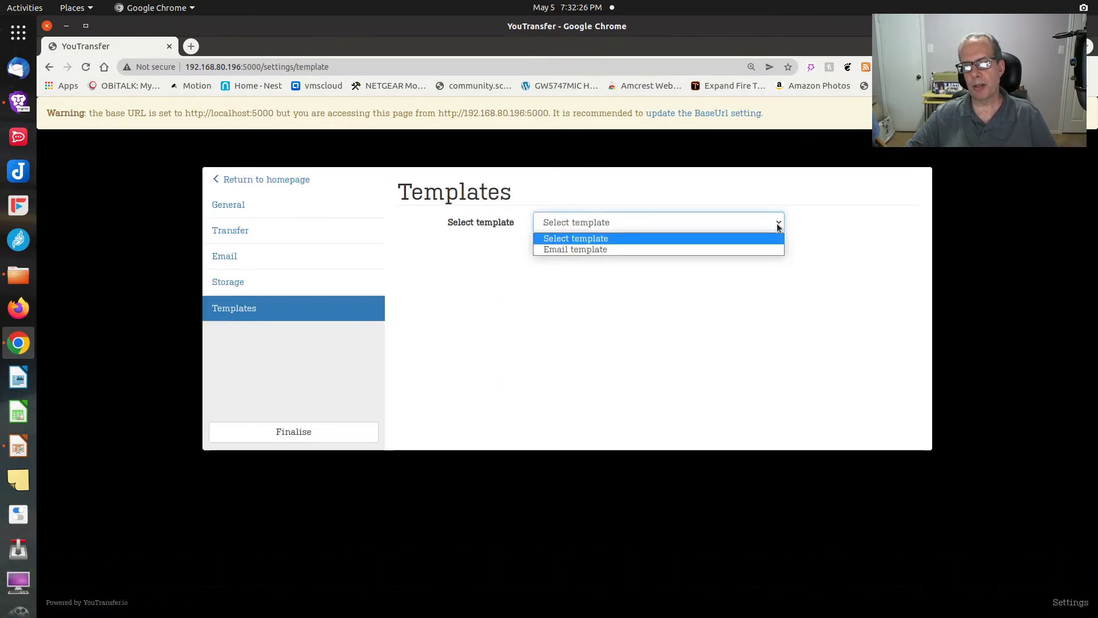
pyautogui.click(629, 249)
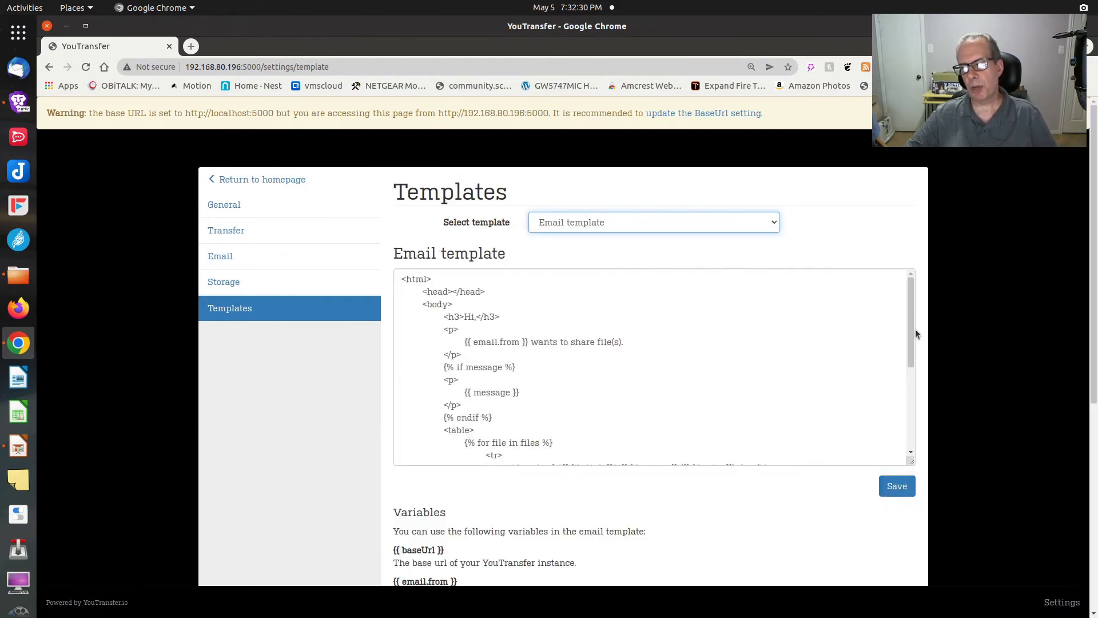
pyautogui.moveTo(911, 327); pyautogui.dragTo(911, 414)
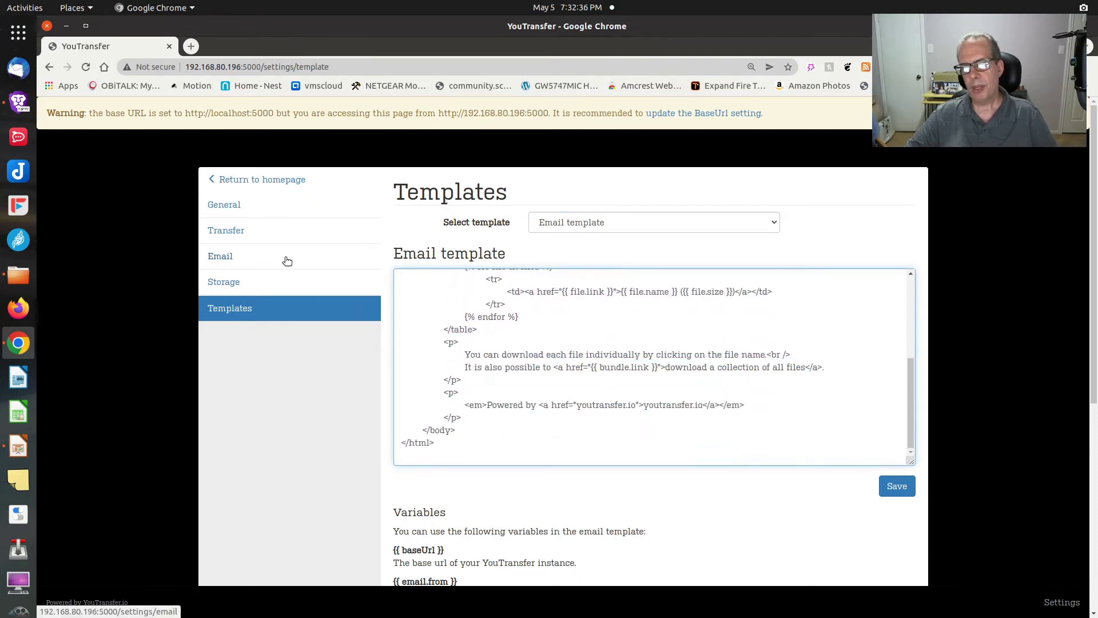
pyautogui.click(236, 209)
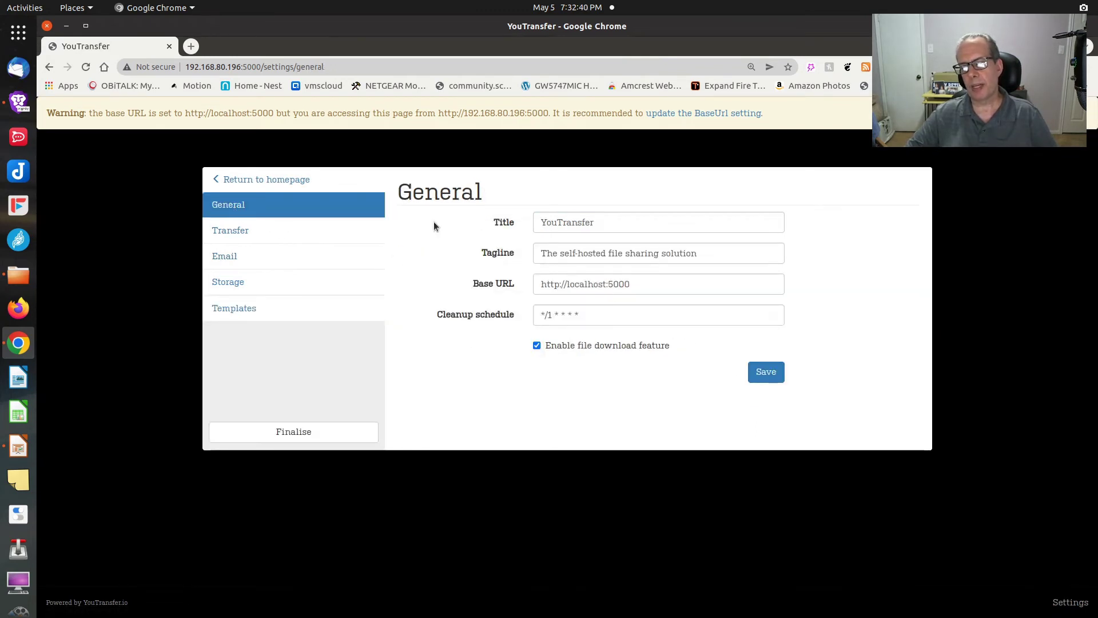
# Save the General settings, then change Max. file size from 2000 to 8000 and save
pyautogui.click(755, 371)
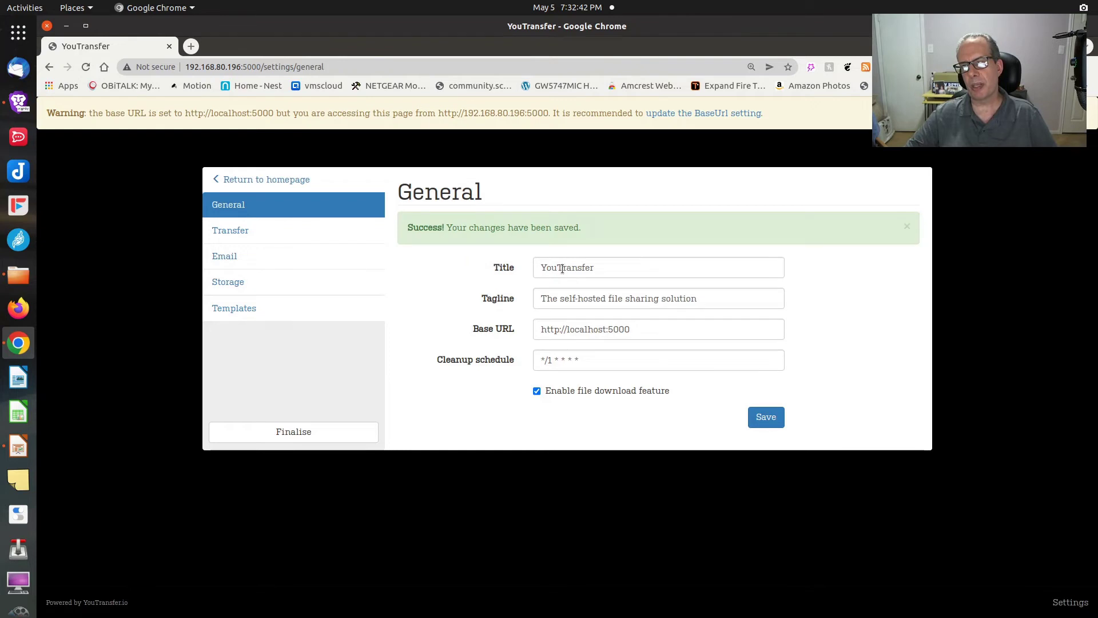
pyautogui.click(241, 230)
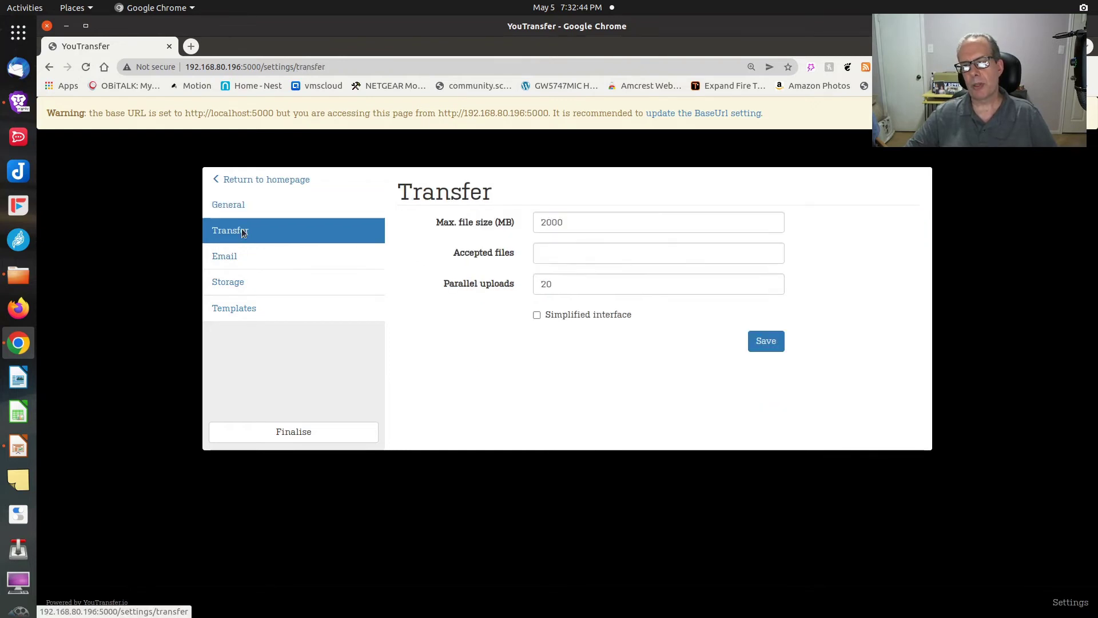
pyautogui.moveTo(572, 222); pyautogui.dragTo(533, 213)
pyautogui.write('8000')
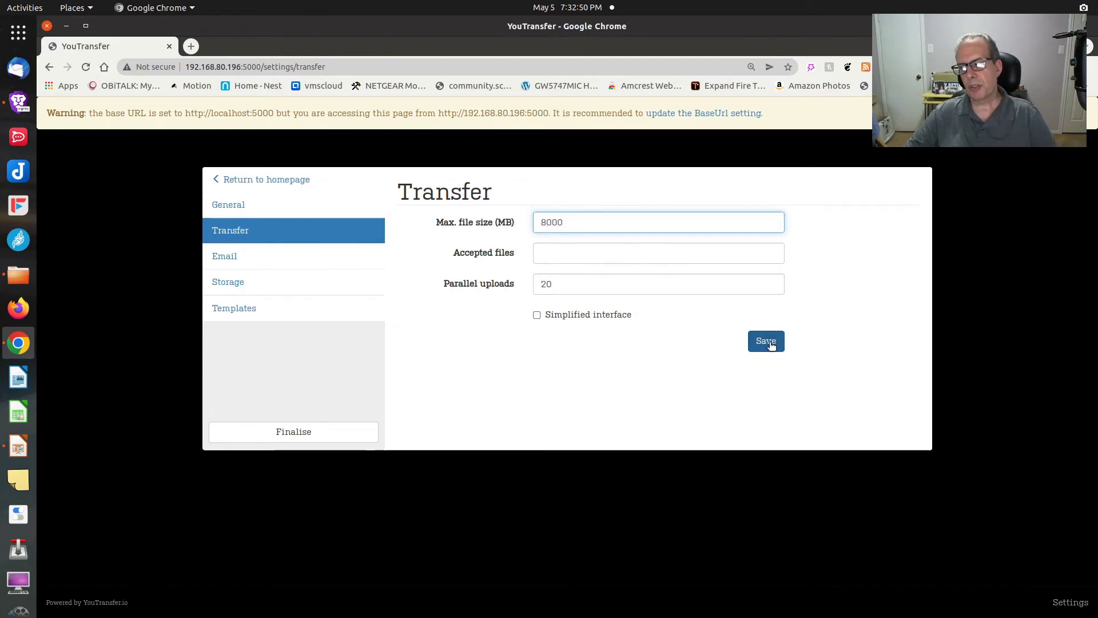
pyautogui.click(766, 341)
# Step through the Email and Storage settings to the Finalise page
pyautogui.click(245, 262)
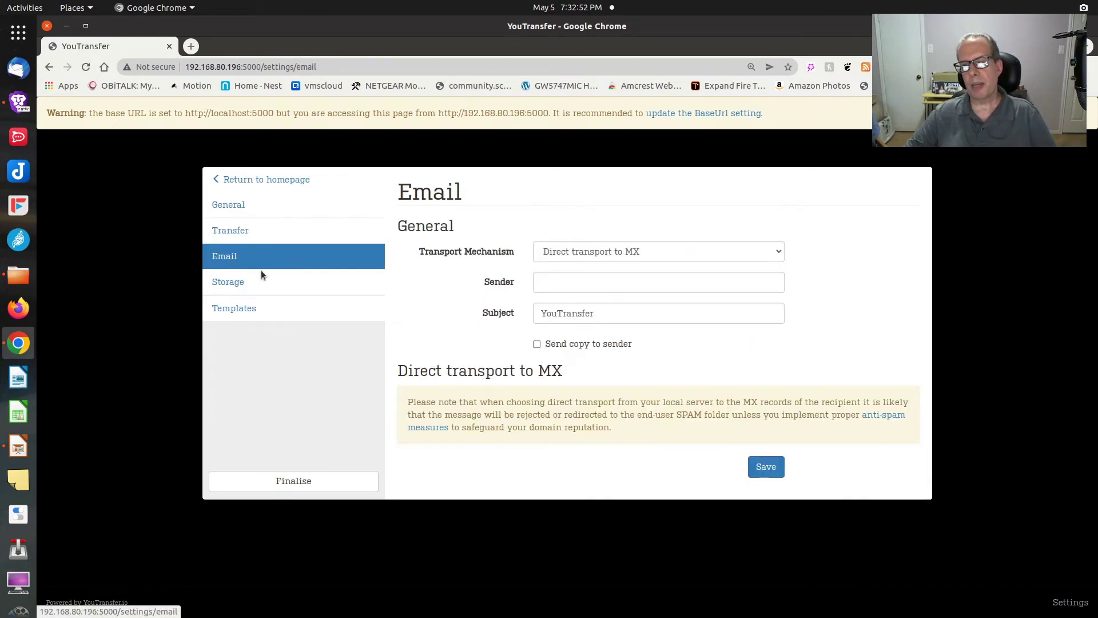
pyautogui.click(229, 282)
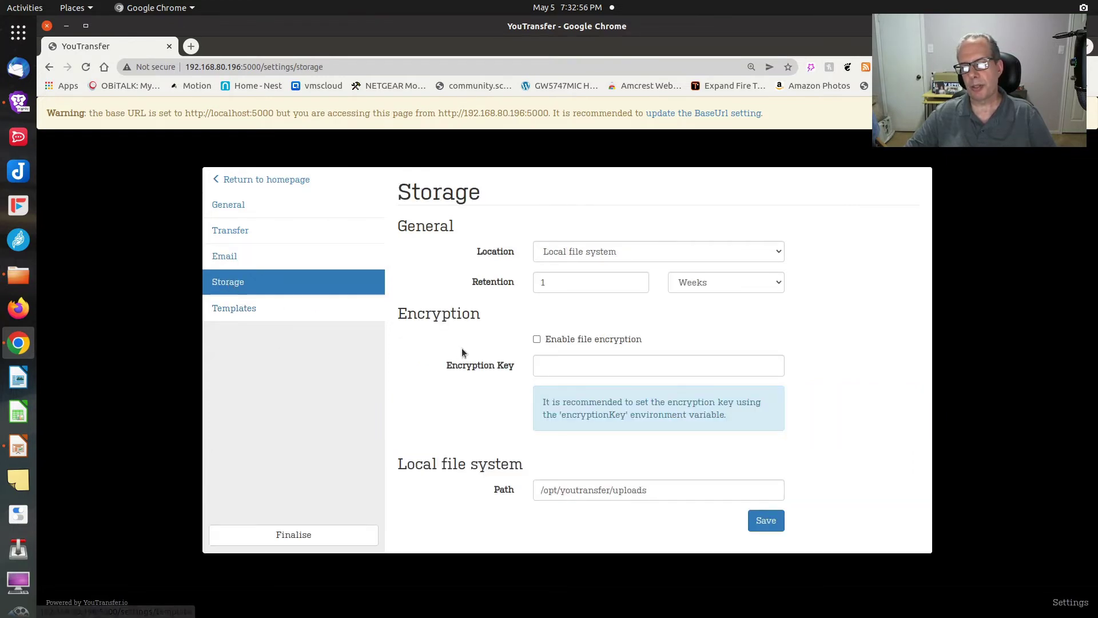
pyautogui.click(293, 536)
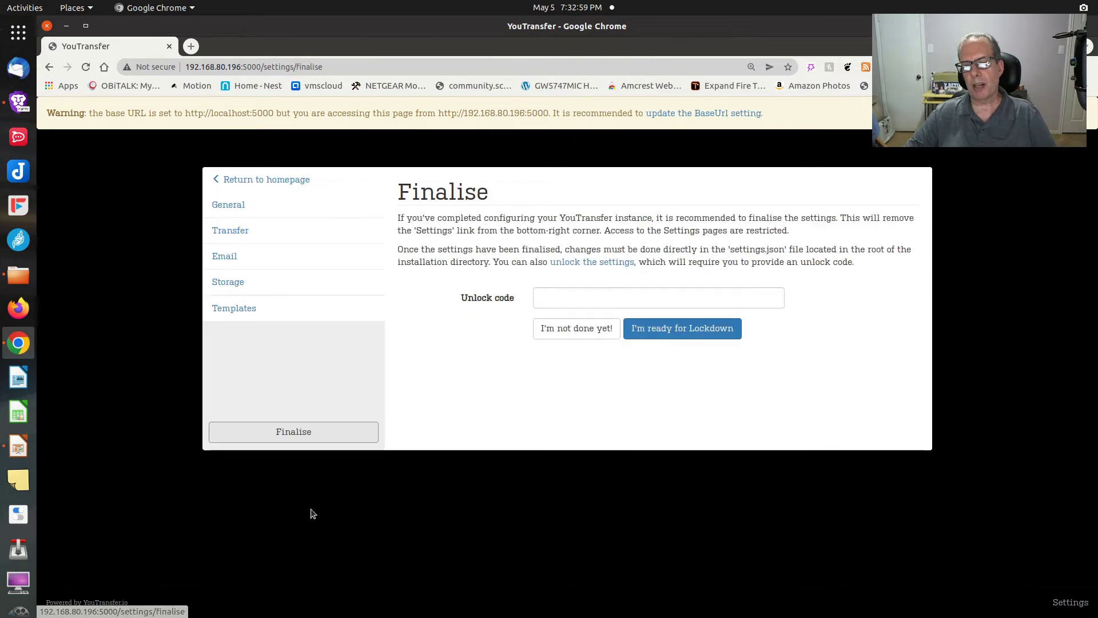
# Enter an unlock code and lock down the settings
pyautogui.click(564, 297)
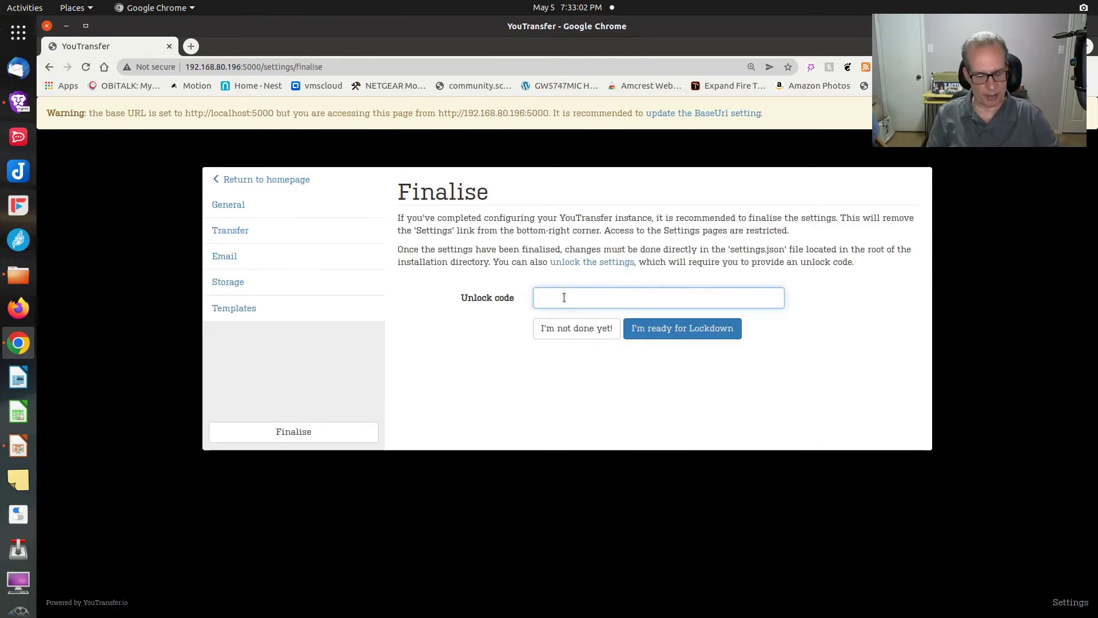
pyautogui.press('BackSpace')
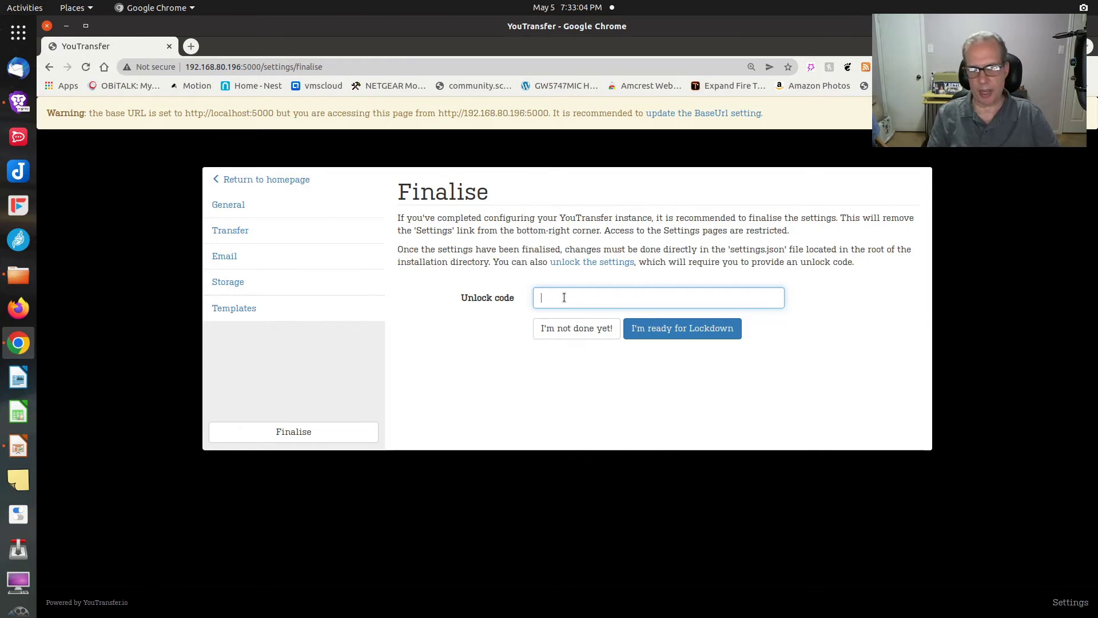
pyautogui.write('••••••')
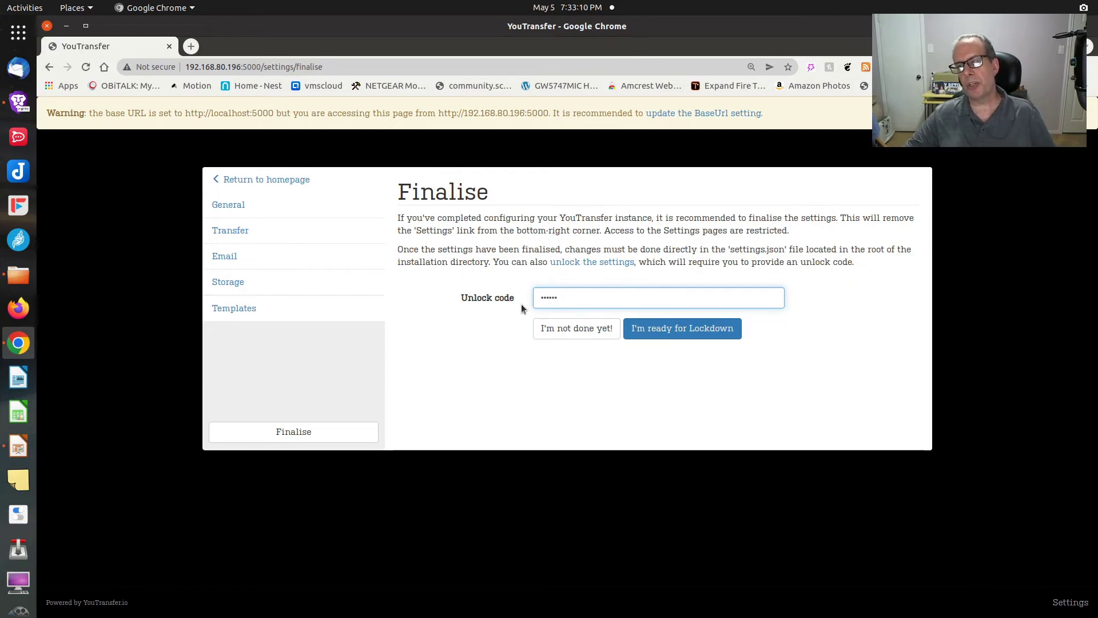
pyautogui.click(690, 332)
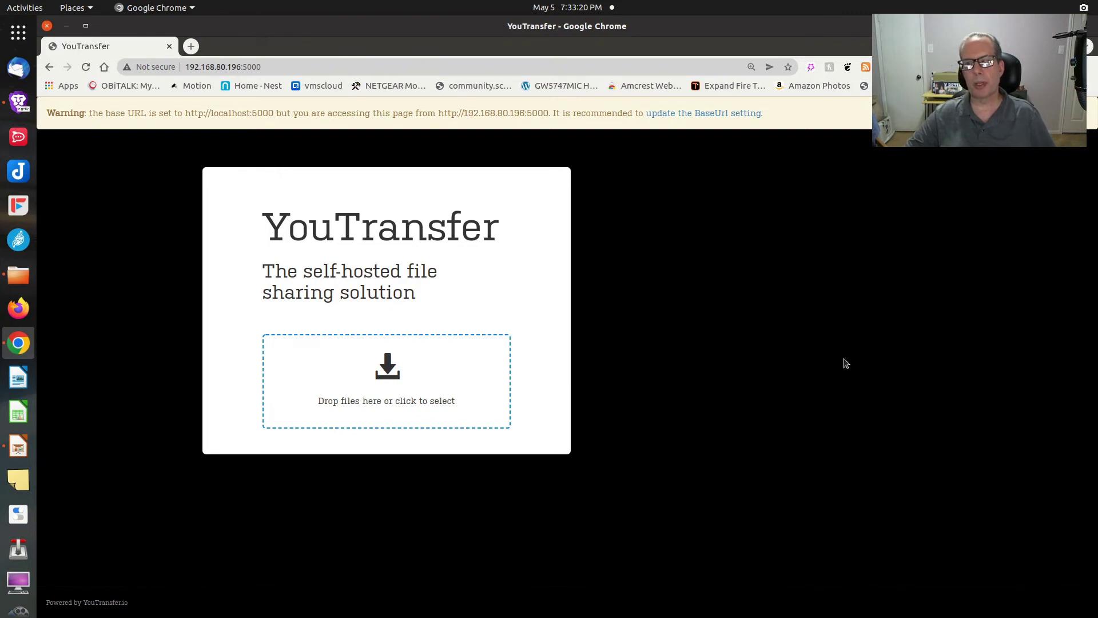
pyautogui.click(303, 66)
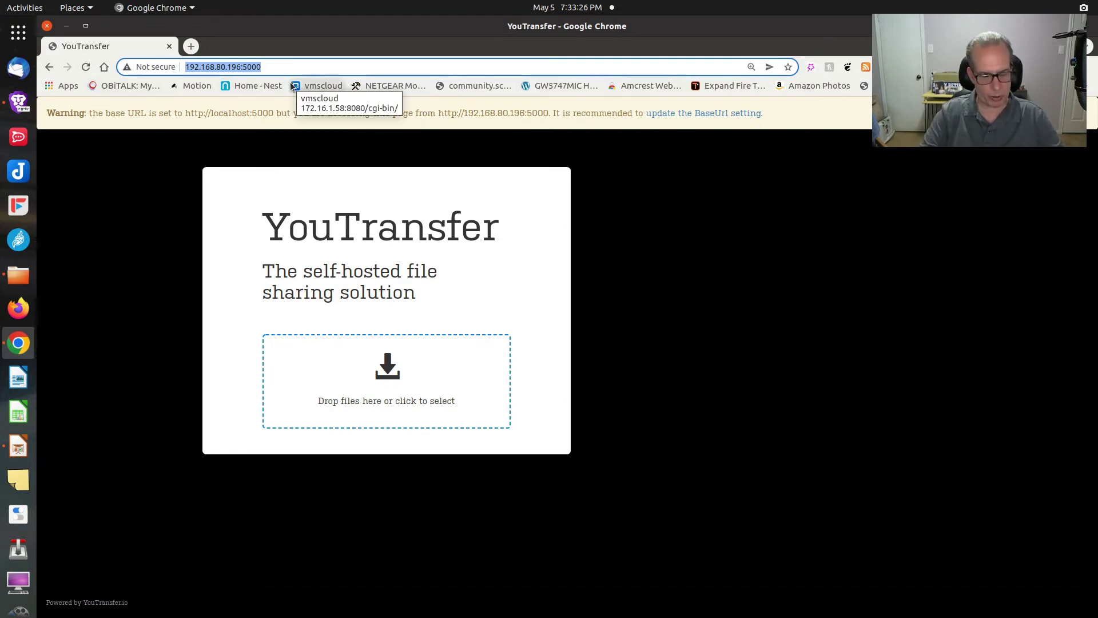
# Load and reload testing.scottibyte.com, then follow the BaseUrl settings link to a 404 page
pyautogui.write('testing')
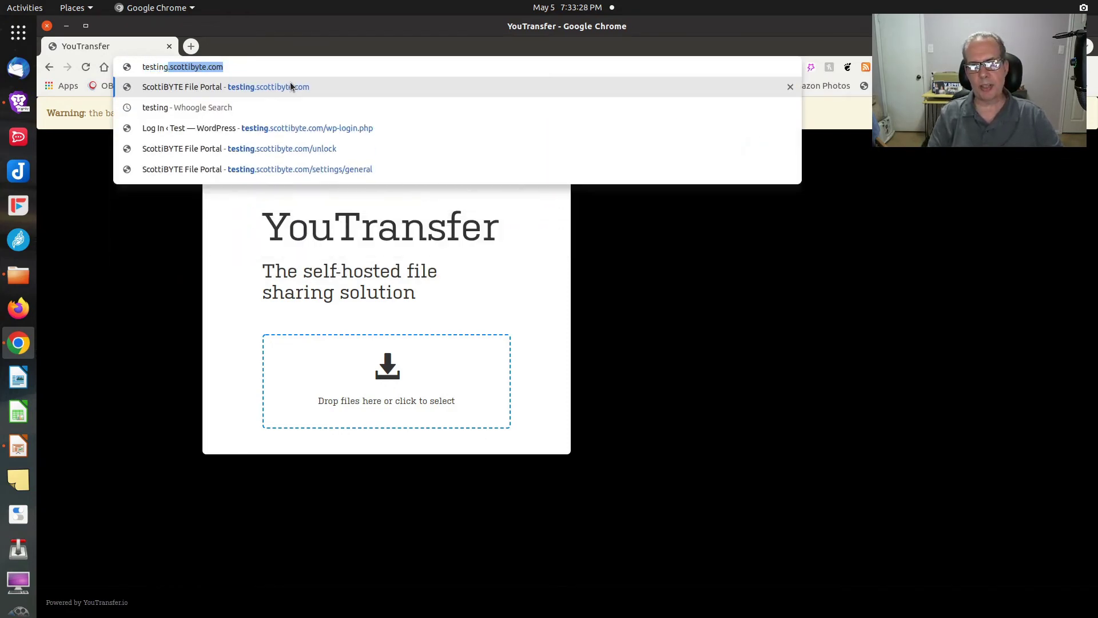
pyautogui.press('Return')
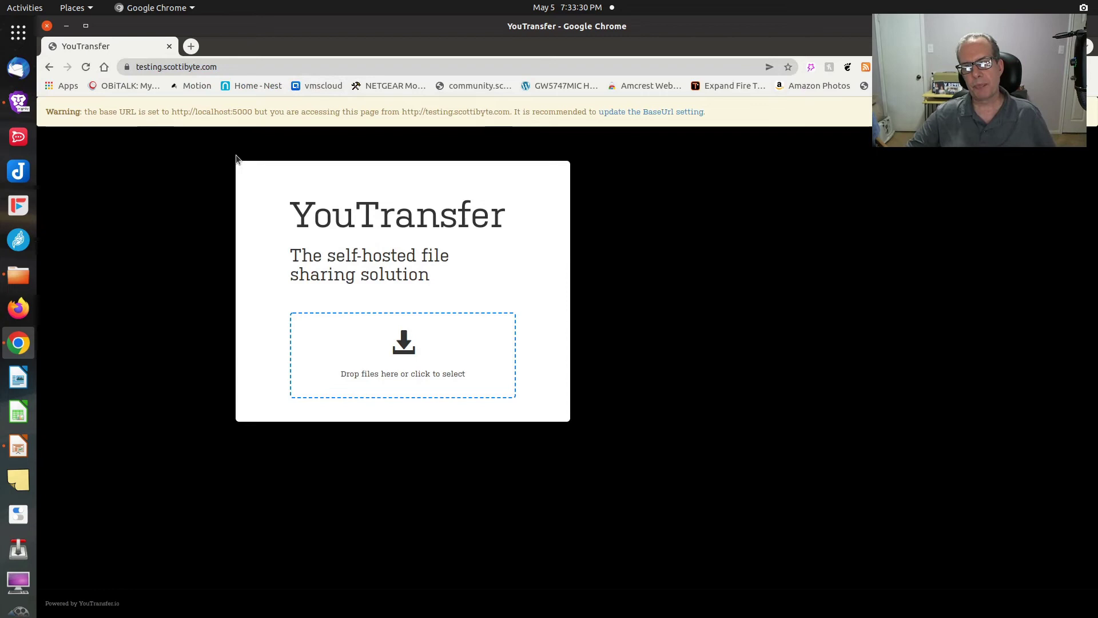
pyautogui.click(89, 68)
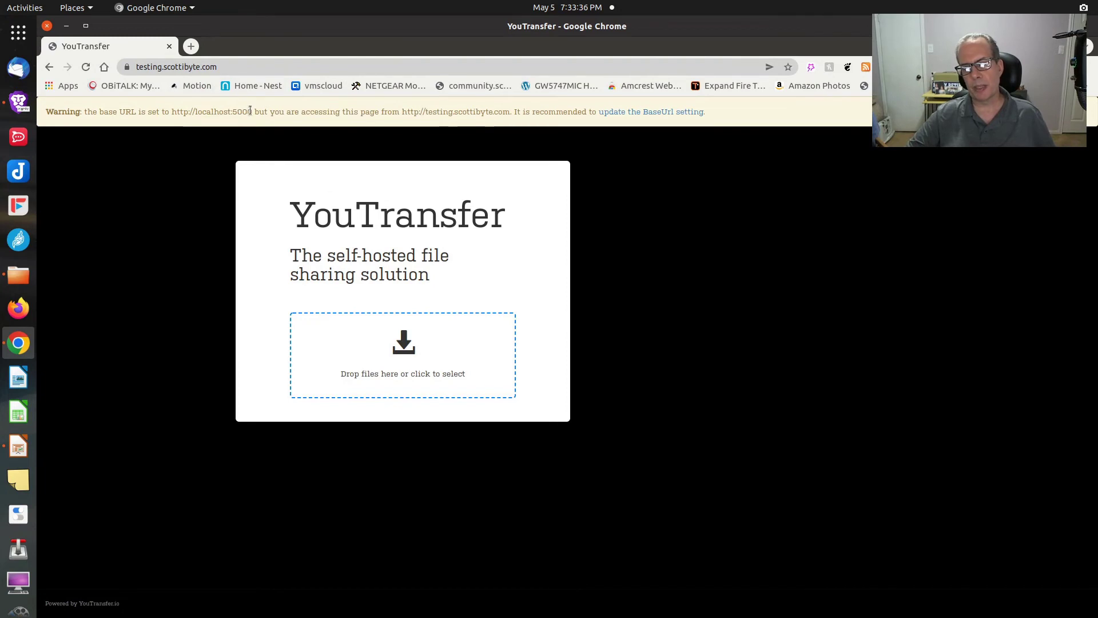
pyautogui.click(617, 113)
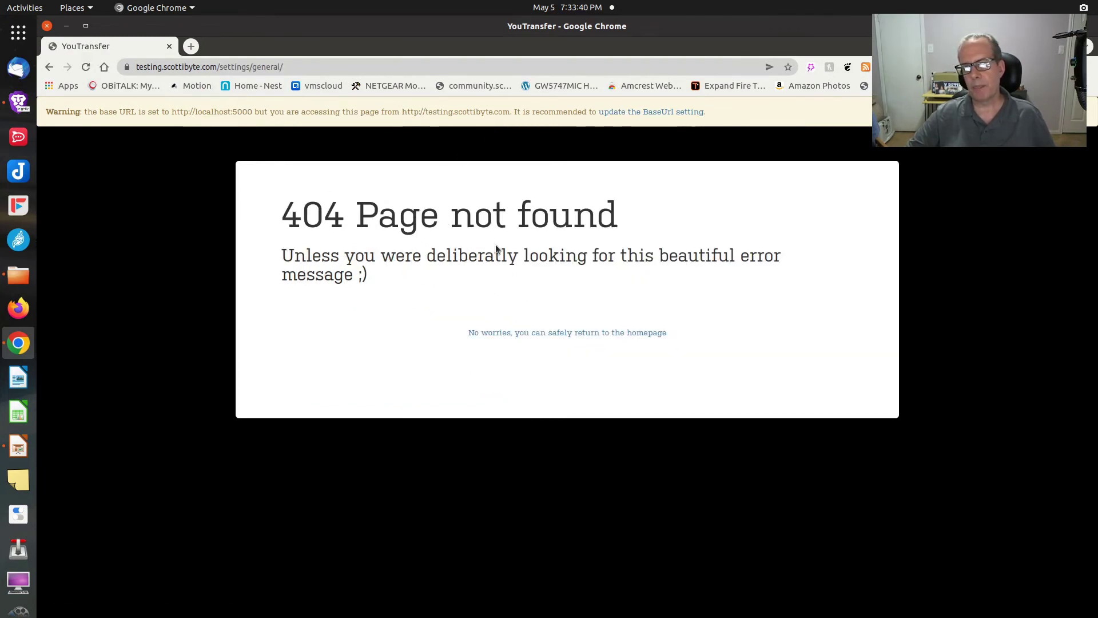
# Replace the settings/general/ path with unlock and load testing.scottibyte.com/unlock
pyautogui.click(316, 66)
pyautogui.click(317, 66)
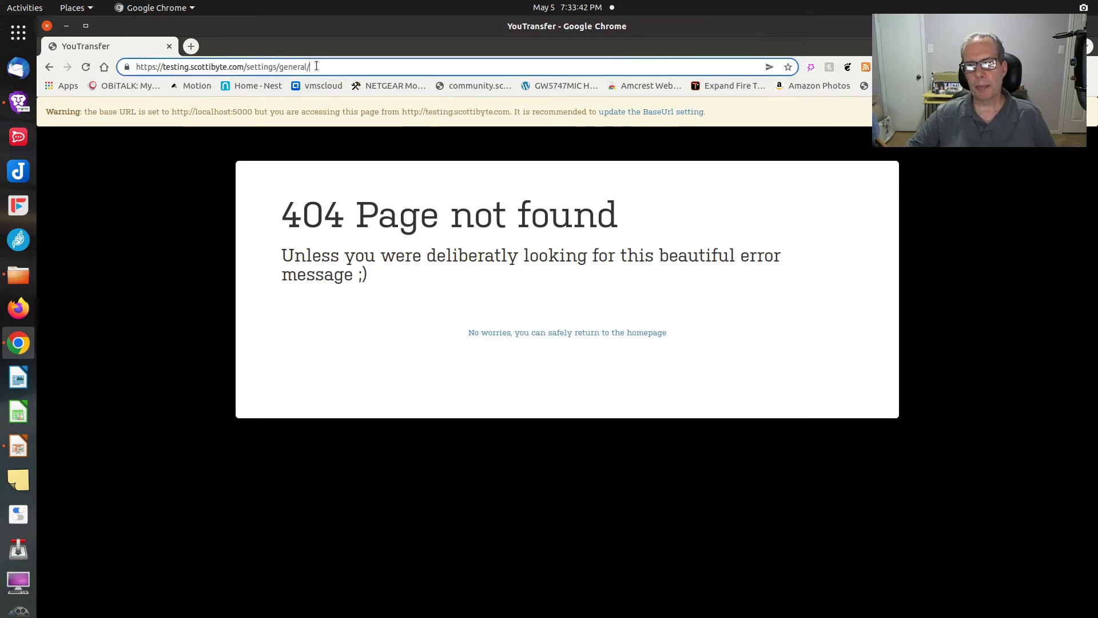
pyautogui.press('BackSpace')
pyautogui.press('BackSpace')
pyautogui.press('BackSpace')
pyautogui.press('BackSpace')
pyautogui.press('BackSpace')
pyautogui.press('BackSpace')
pyautogui.press('BackSpace')
pyautogui.press('BackSpace')
pyautogui.press('BackSpace')
pyautogui.press('BackSpace')
pyautogui.press('BackSpace')
pyautogui.press('BackSpace')
pyautogui.press('BackSpace')
pyautogui.press('BackSpace')
pyautogui.press('BackSpace')
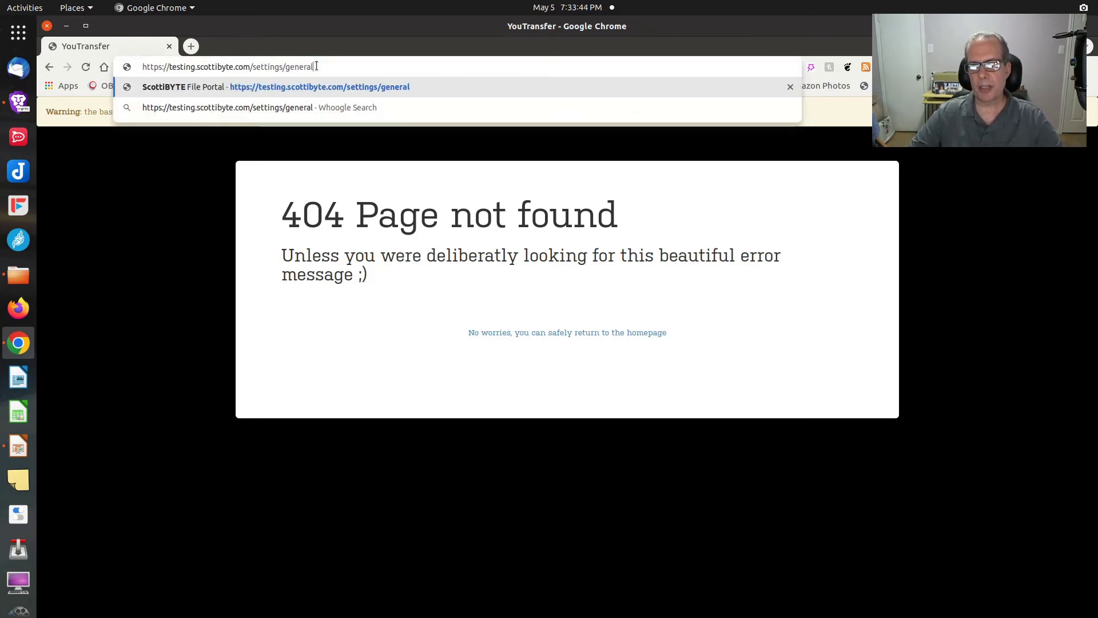
pyautogui.press('BackSpace')
pyautogui.press('BackSpace')
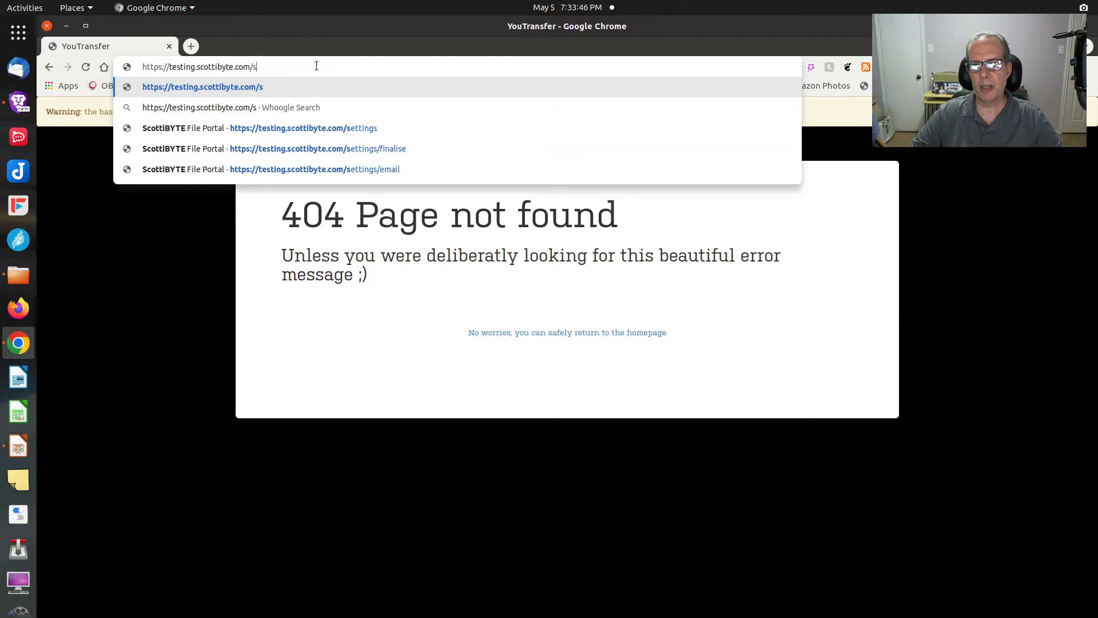
pyautogui.write('unlovc')
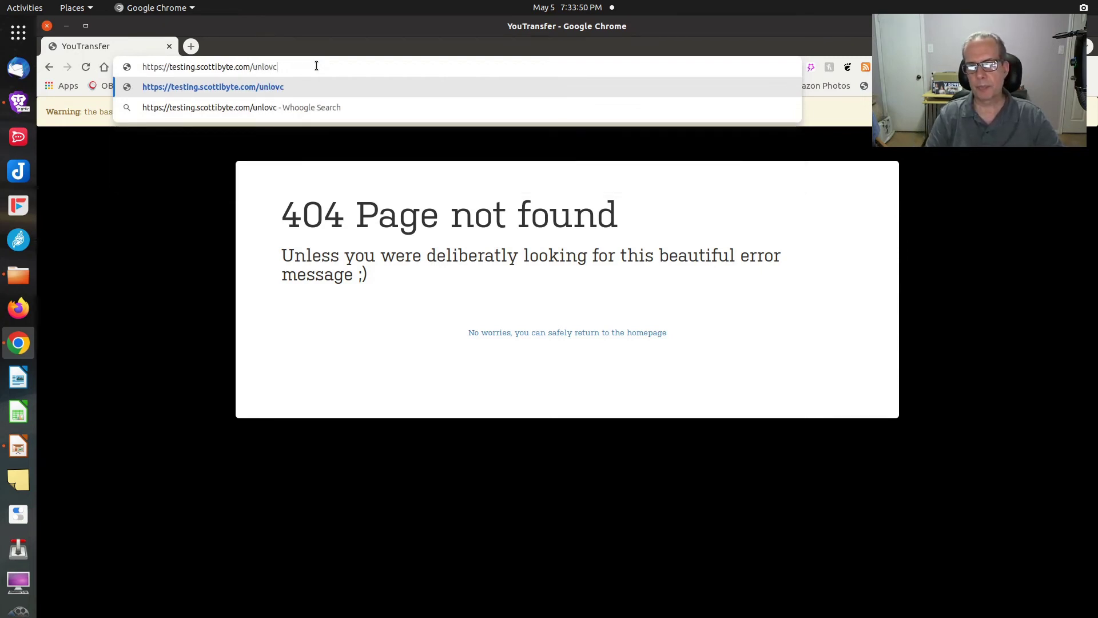
pyautogui.press('BackSpace')
pyautogui.press('BackSpace')
pyautogui.write('ck')
pyautogui.press('Return')
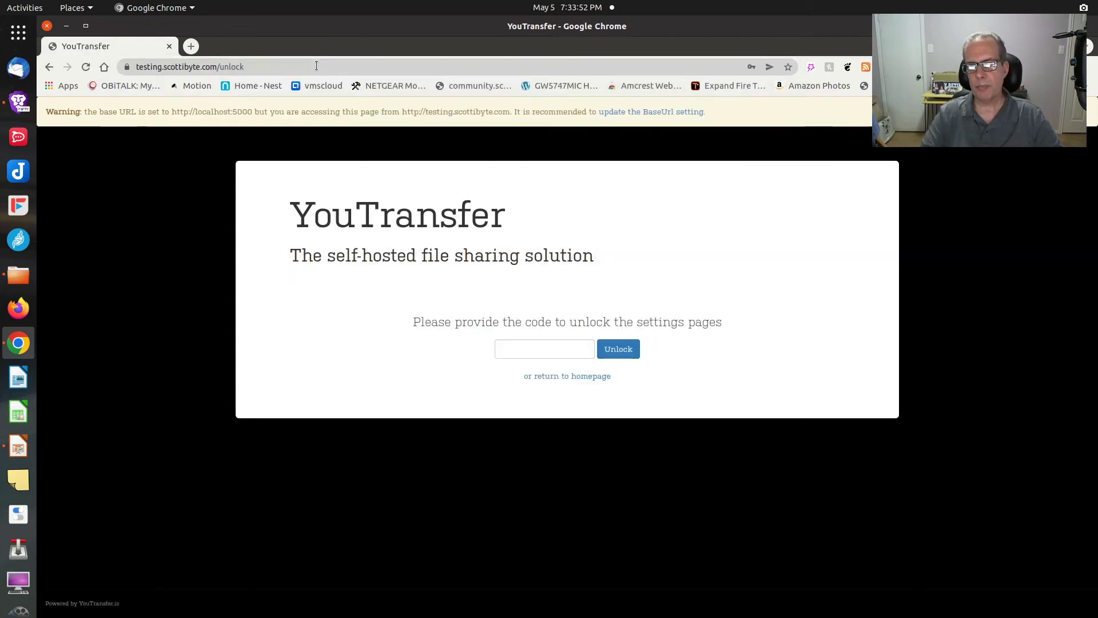
# Submit the unlock code to reopen settings, then follow the homepage Settings link
pyautogui.click(532, 343)
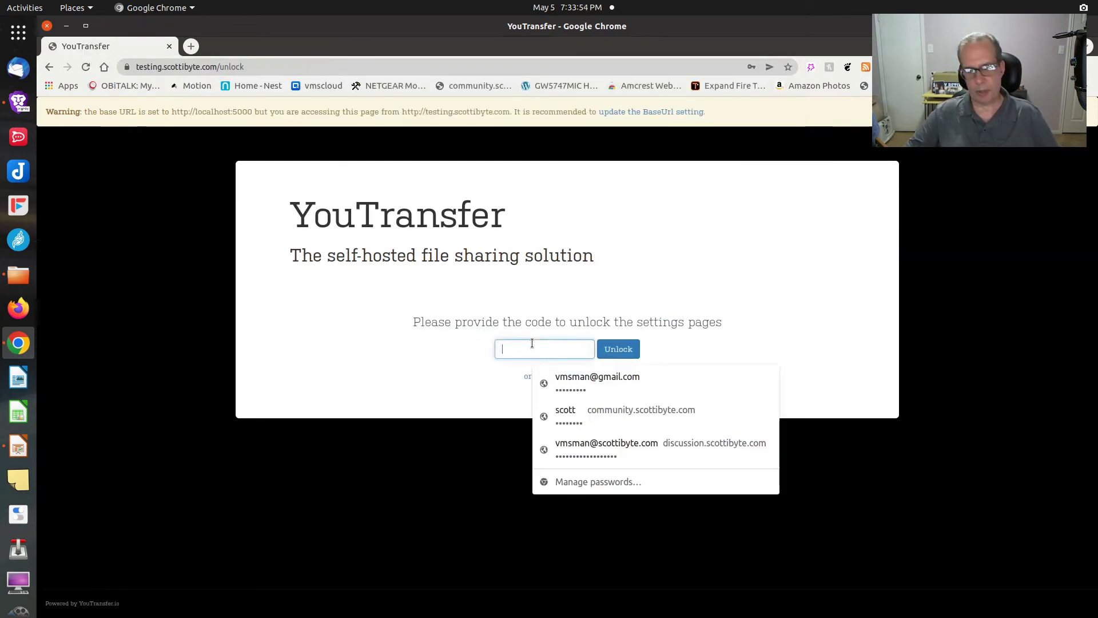
pyautogui.write('••••••')
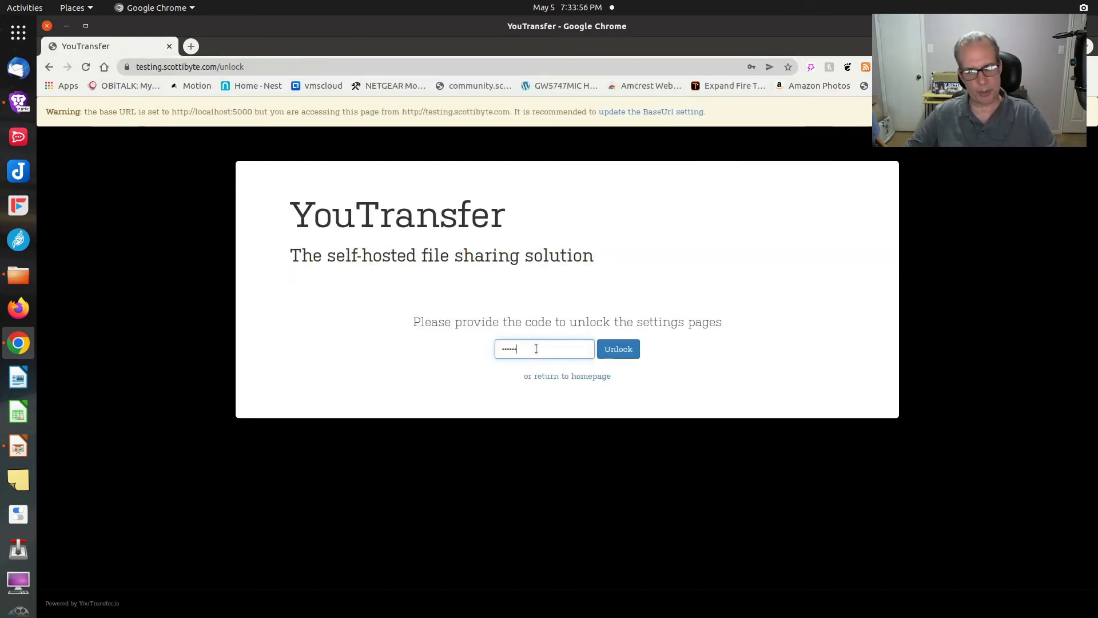
pyautogui.click(621, 350)
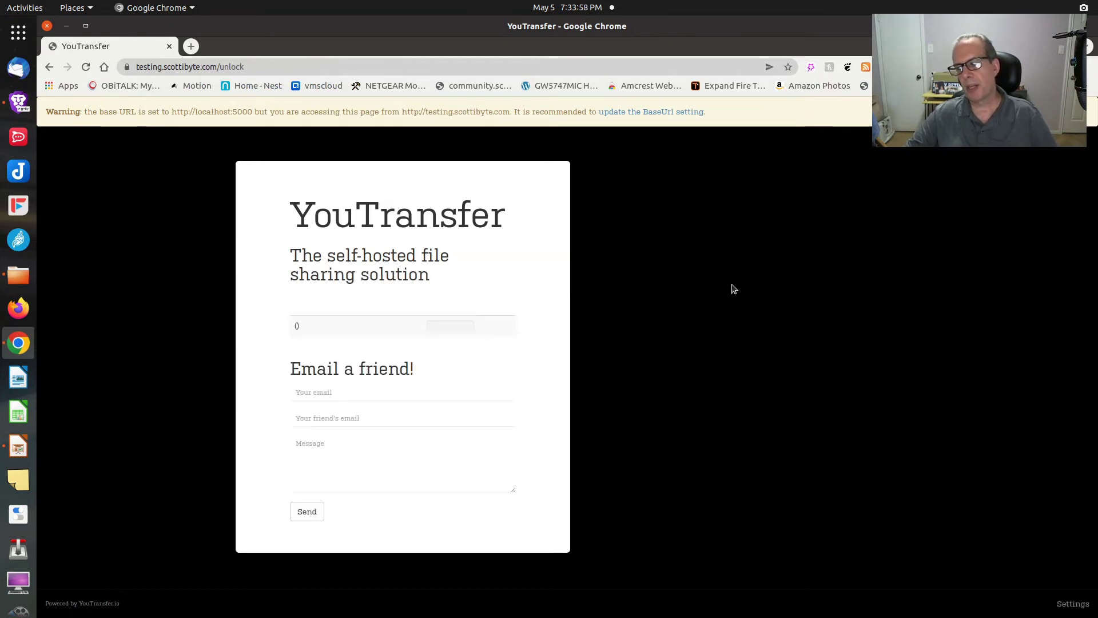
pyautogui.click(1065, 609)
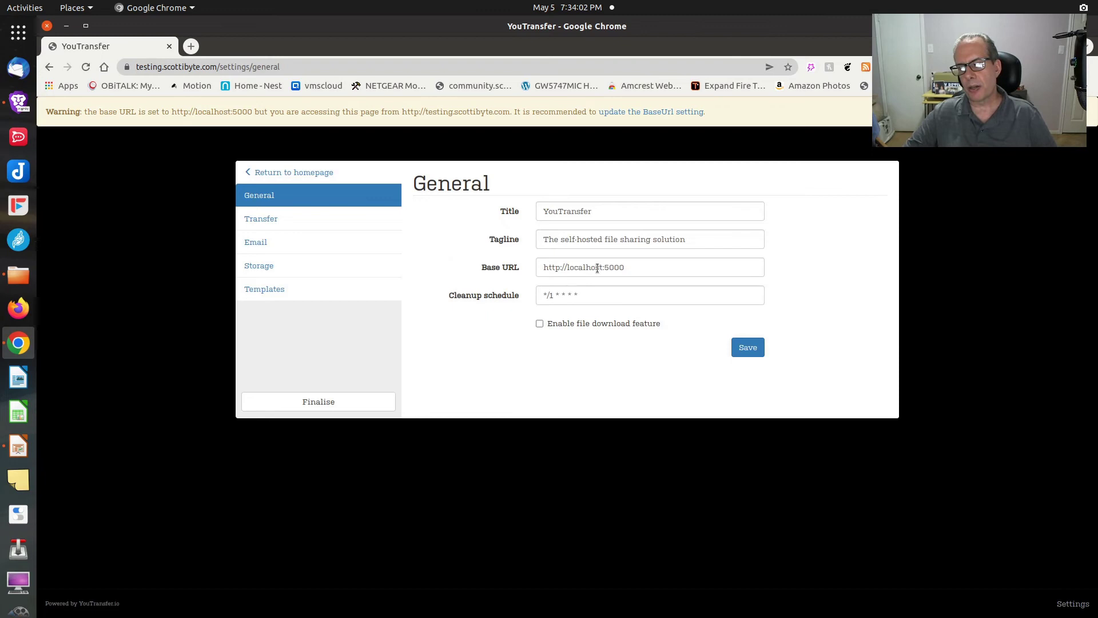
pyautogui.moveTo(542, 265); pyautogui.dragTo(634, 266)
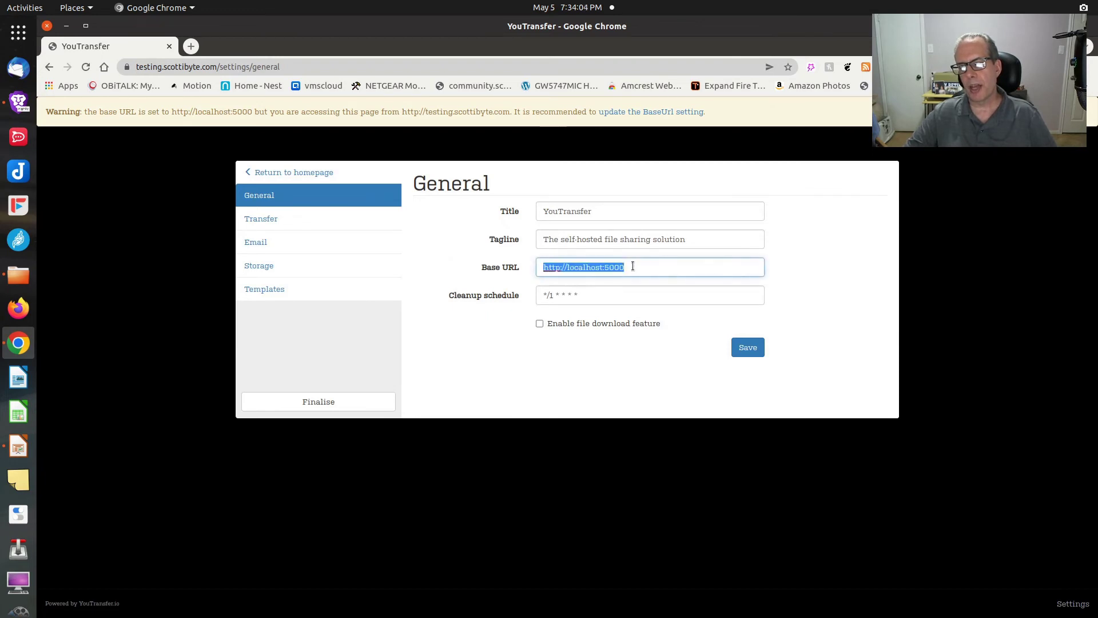
pyautogui.write('https://')
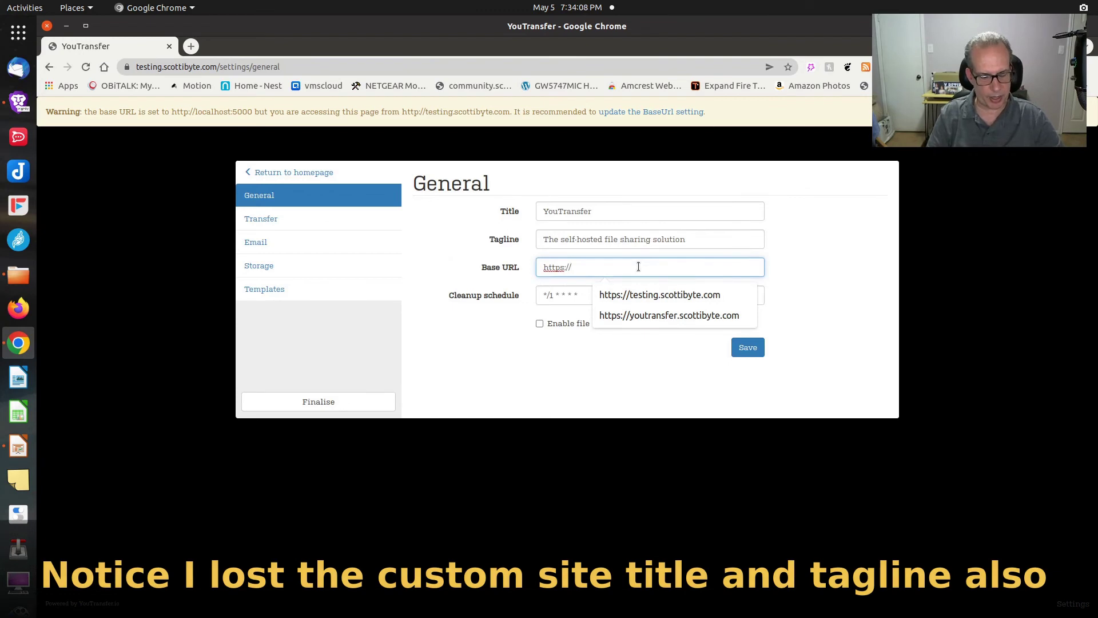
pyautogui.write('testing.scottibyte.com')
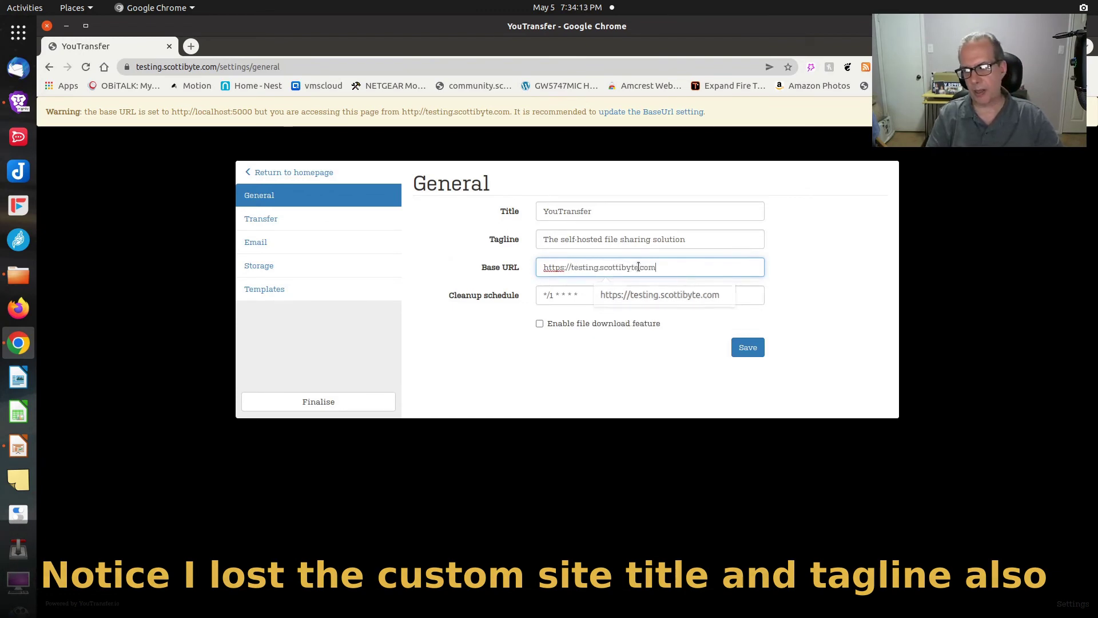
pyautogui.click(632, 295)
pyautogui.click(627, 362)
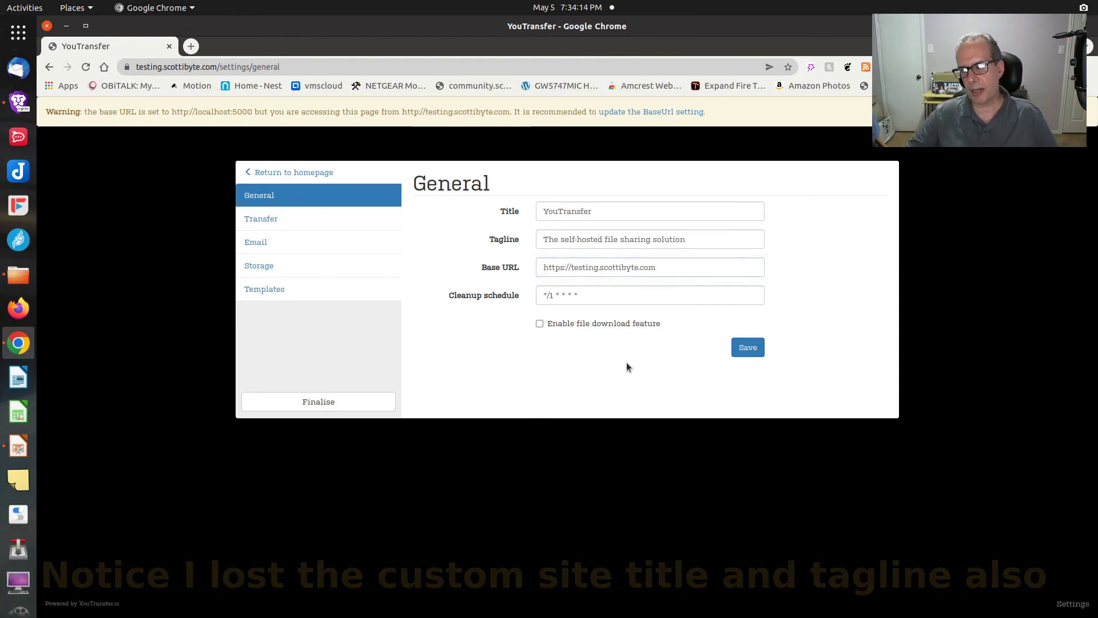
pyautogui.click(539, 324)
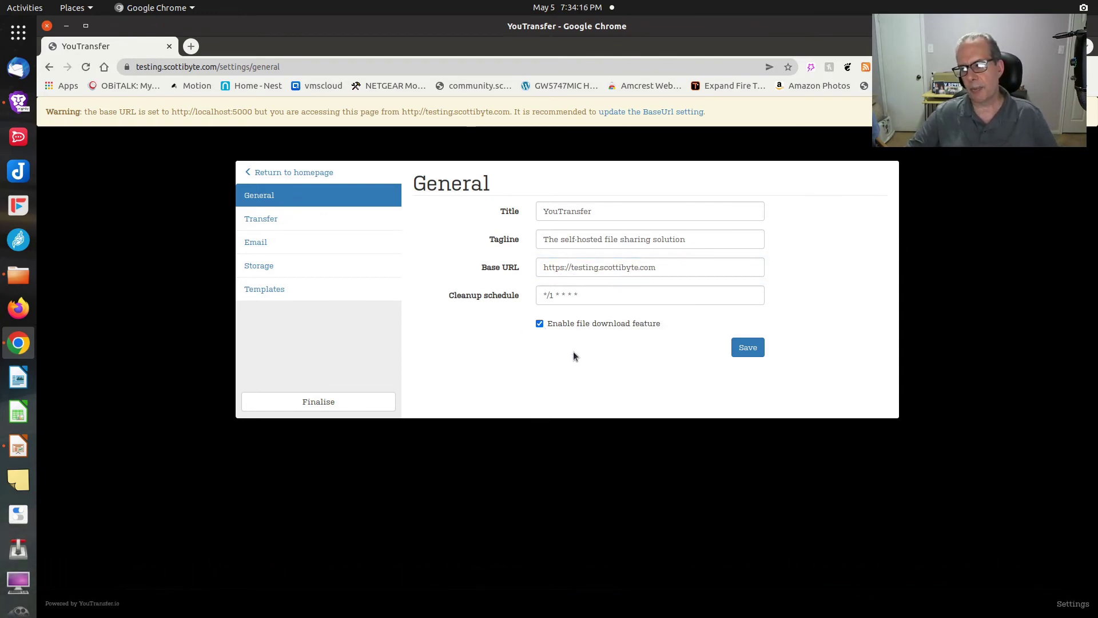
pyautogui.click(737, 349)
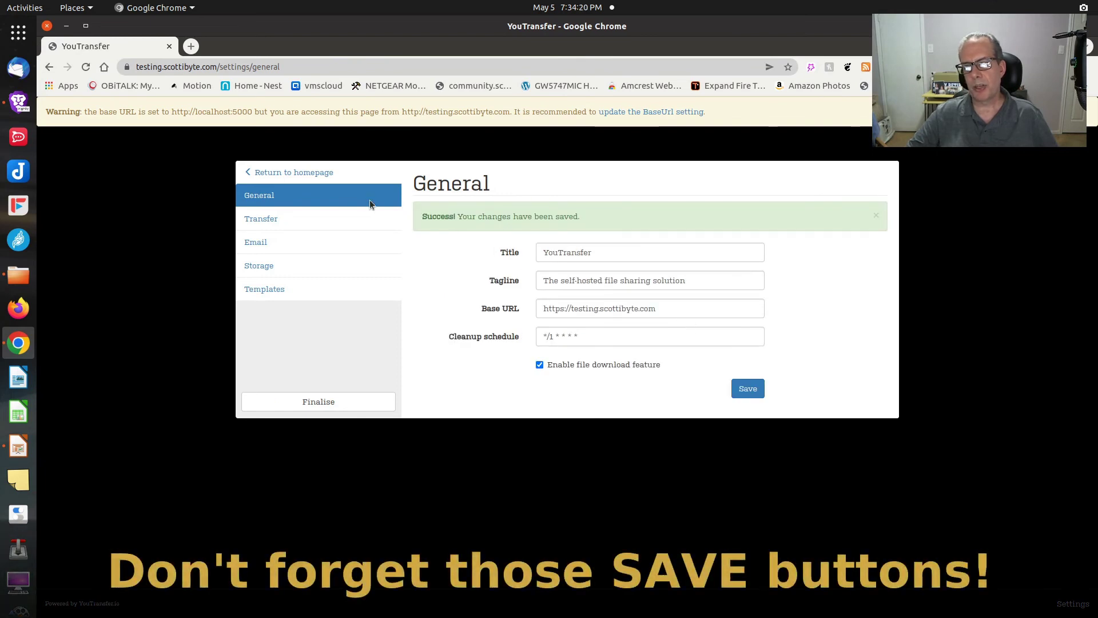
pyautogui.click(318, 402)
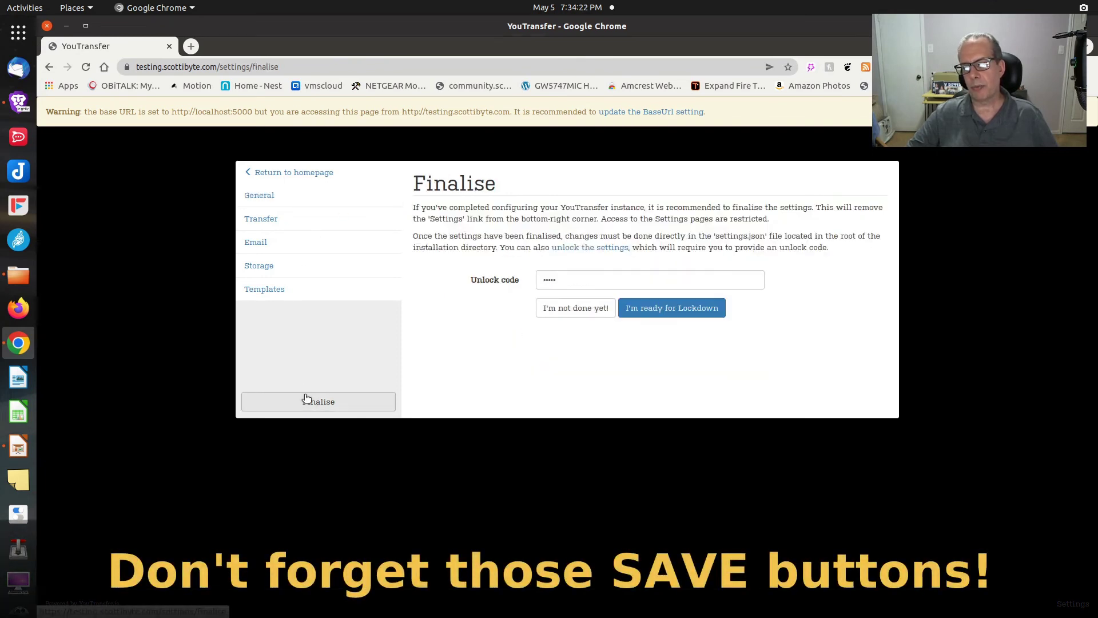
# Replace the existing unlock code with a new one and lock down YouTransfer's settings
pyautogui.click(559, 281)
pyautogui.moveTo(559, 282); pyautogui.dragTo(534, 280)
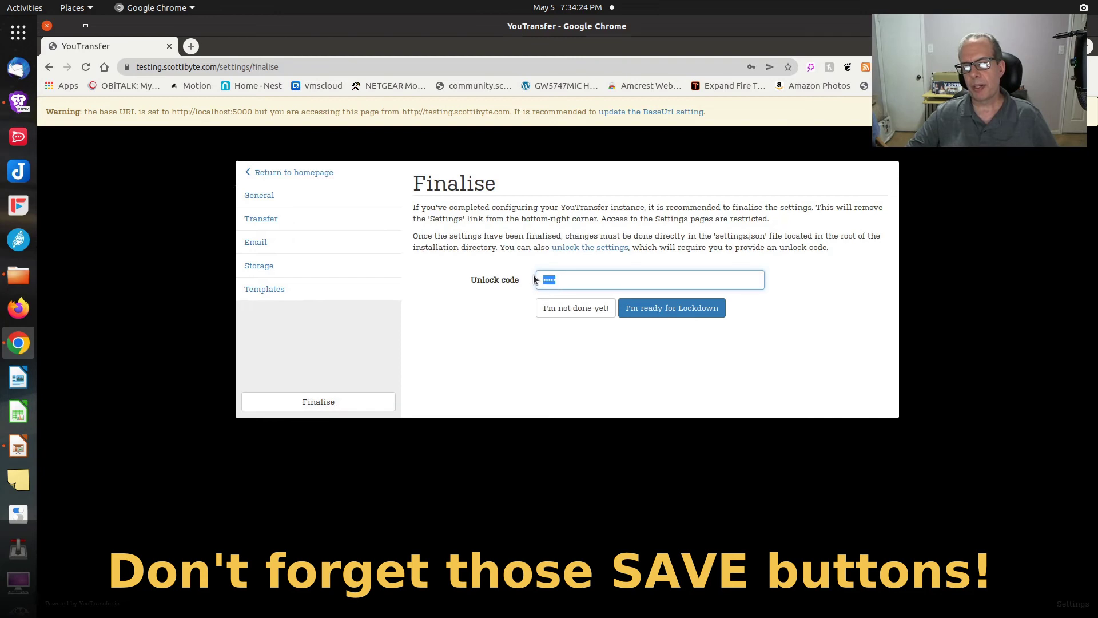
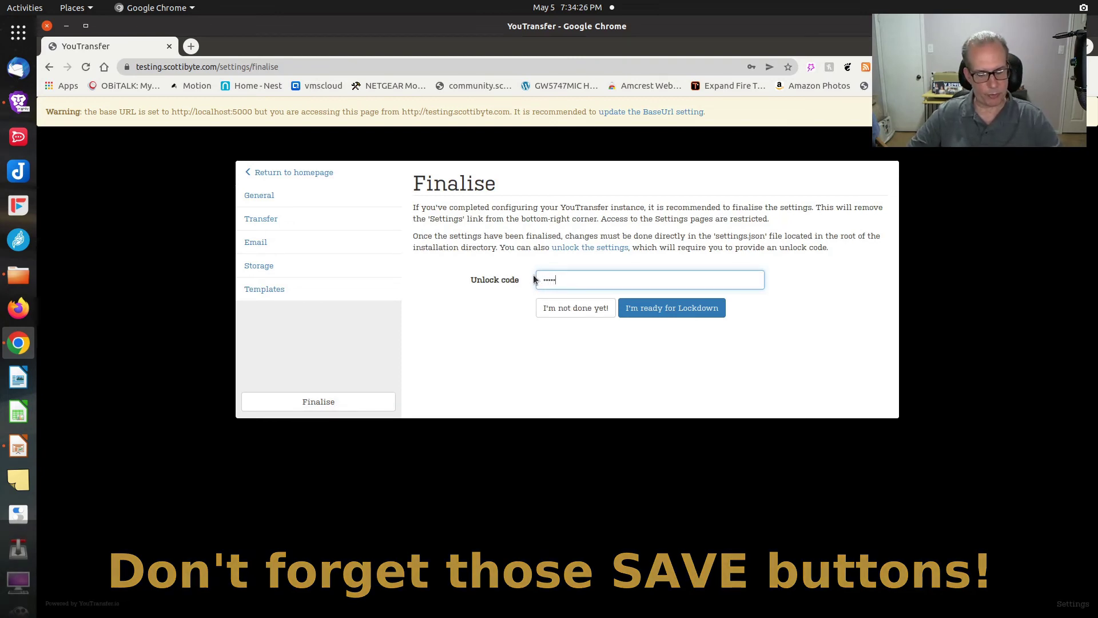
pyautogui.click(667, 310)
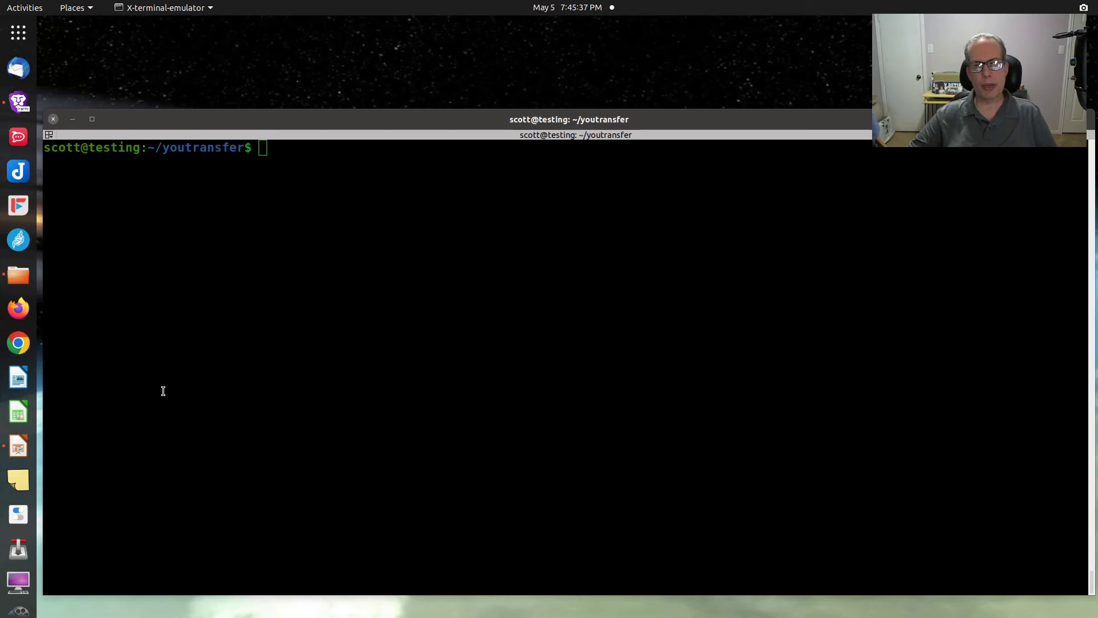
pyautogui.click(163, 391)
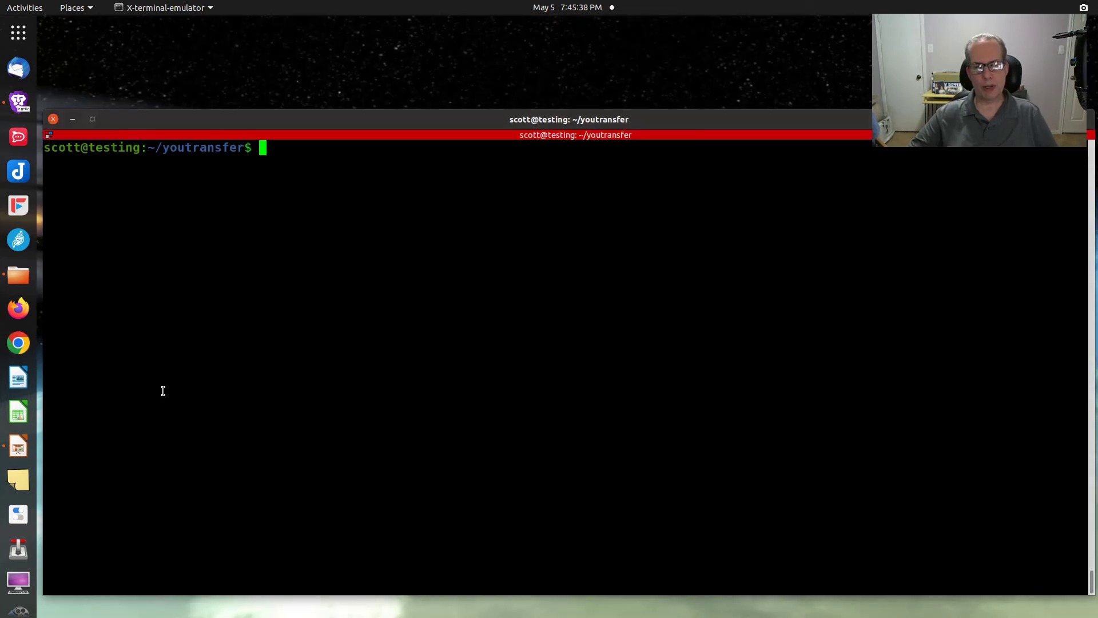
# List the project folder, move into assets, and confirm 204H.jpg is there
pyautogui.write('ls')
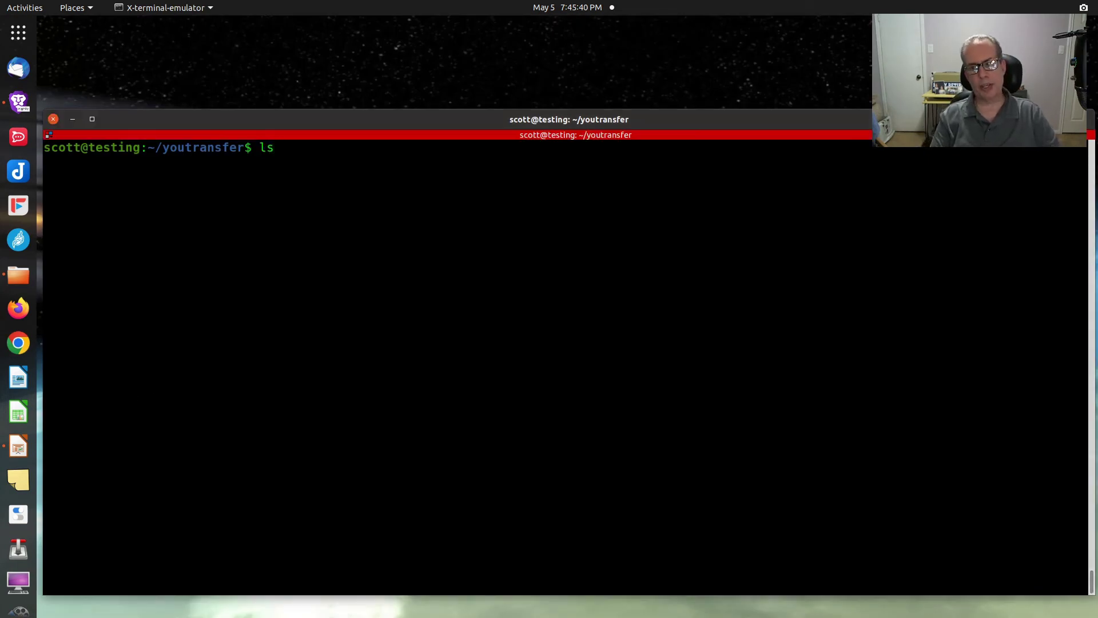
pyautogui.press('Return')
pyautogui.press('Return')
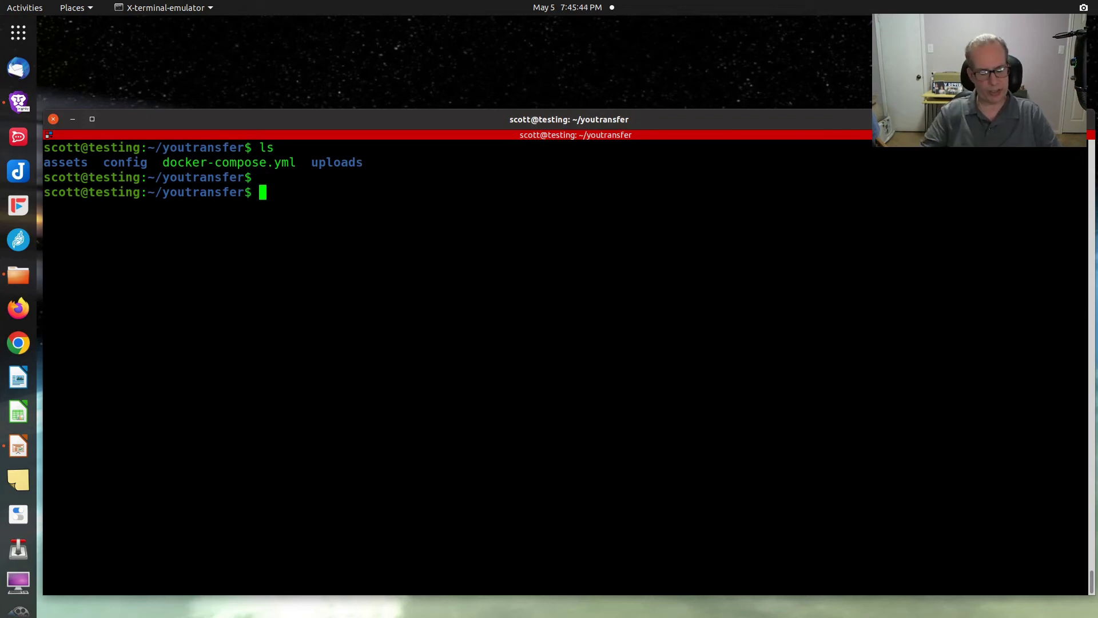
pyautogui.write('cd ')
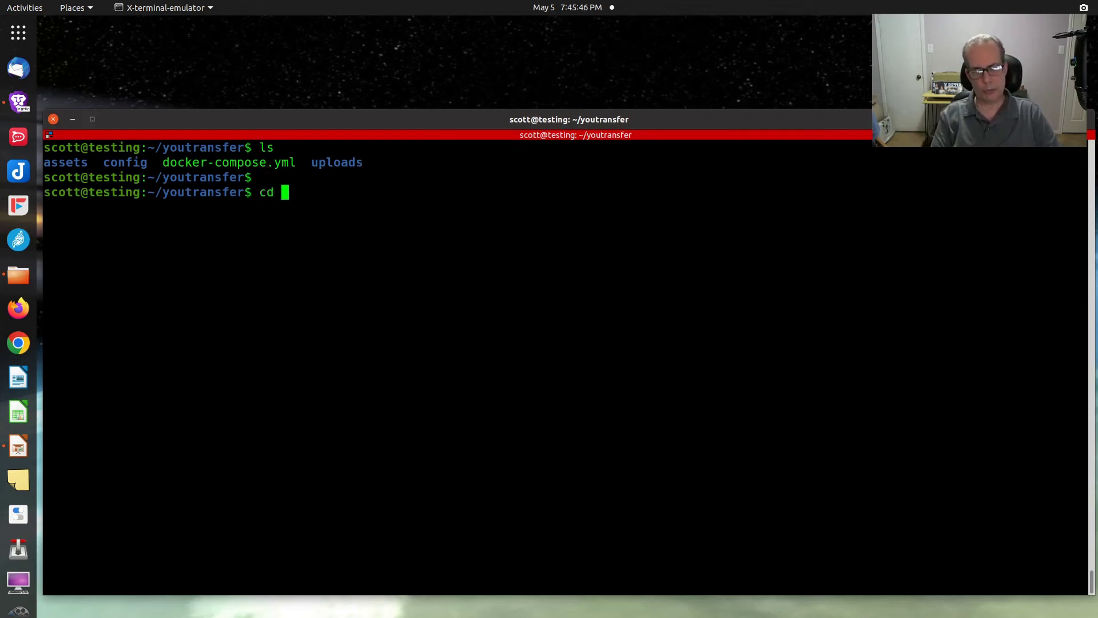
pyautogui.write('asset')
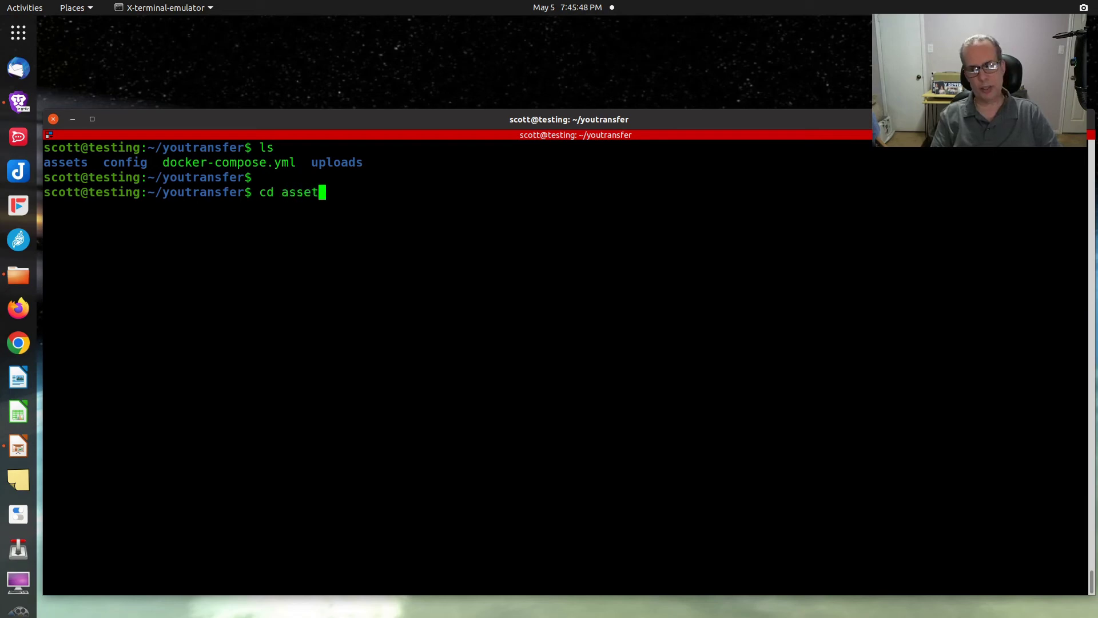
pyautogui.write('s')
pyautogui.press('Return')
pyautogui.write('ls')
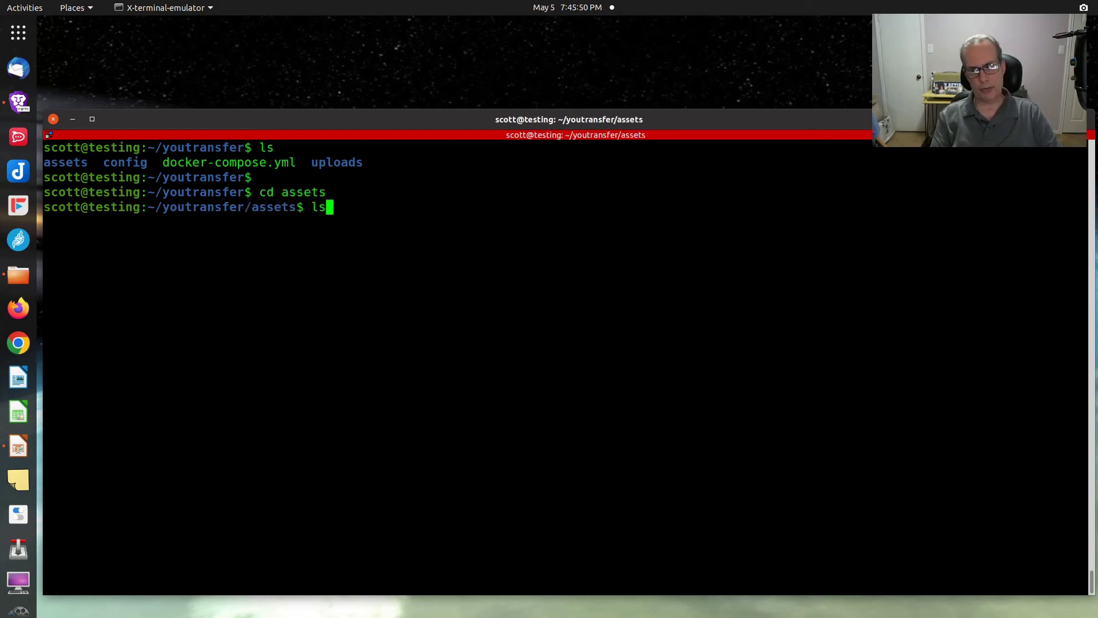
pyautogui.press('Return')
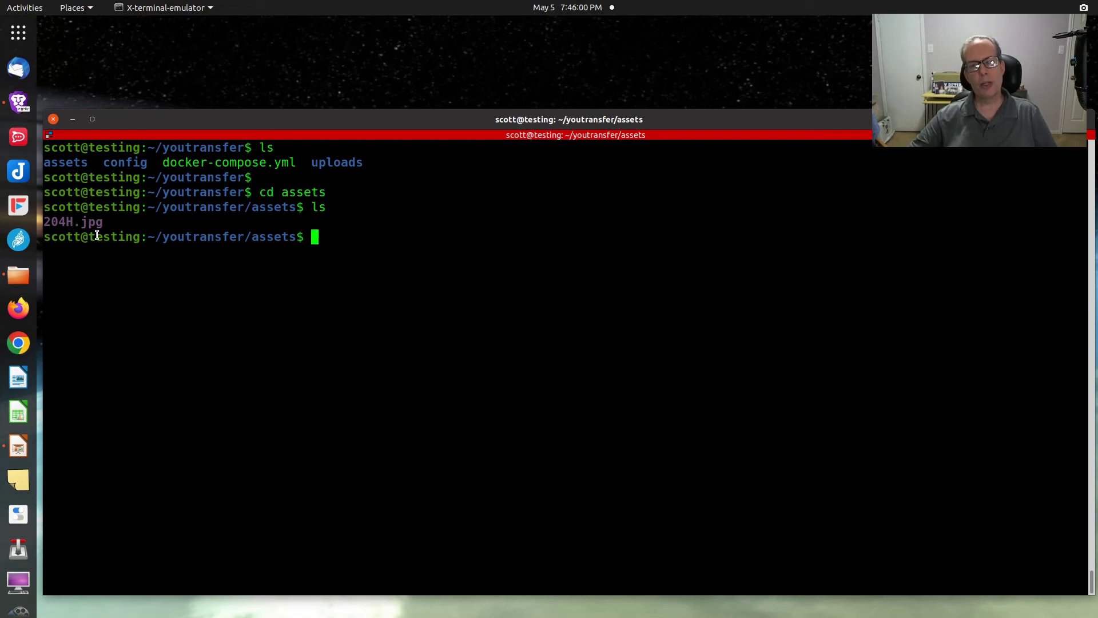
pyautogui.click(19, 343)
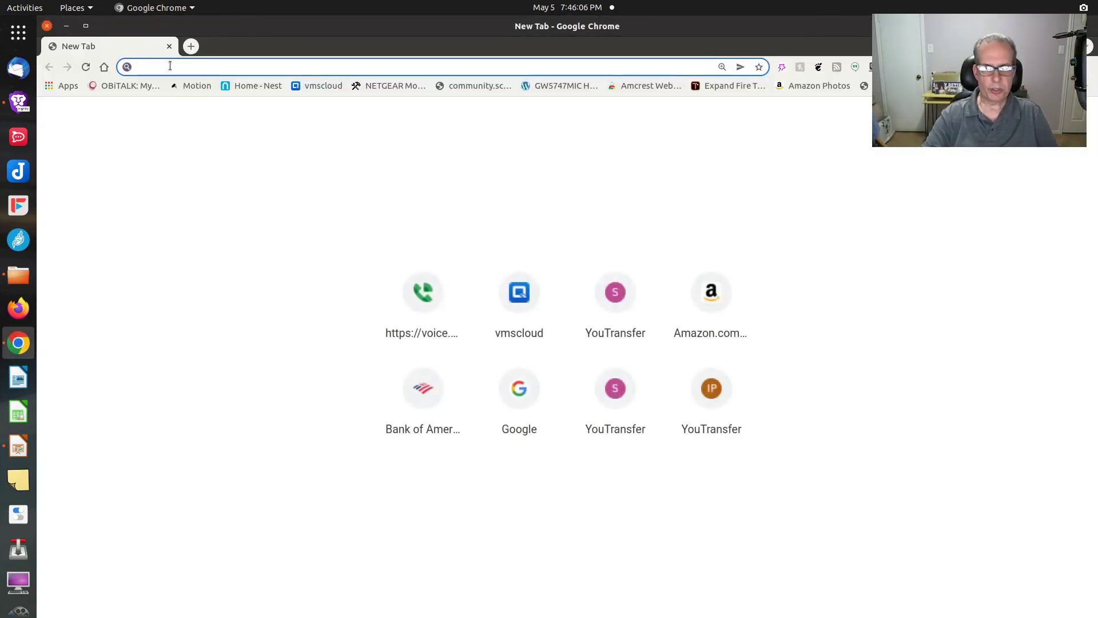
pyautogui.write('https://testing.scottibyte.com/')
pyautogui.press('Return')
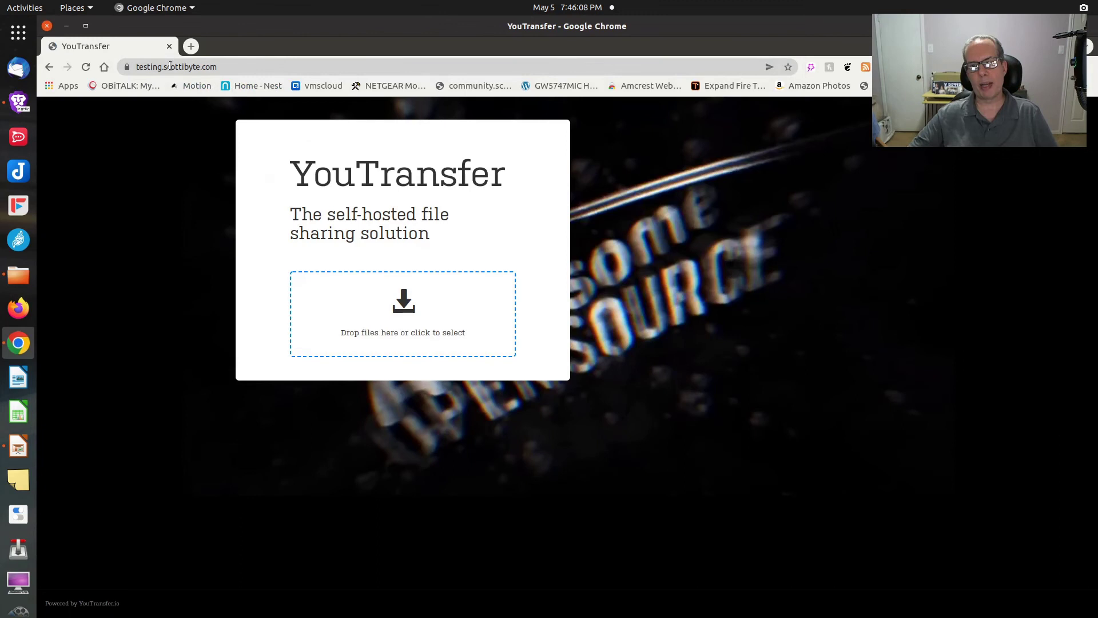